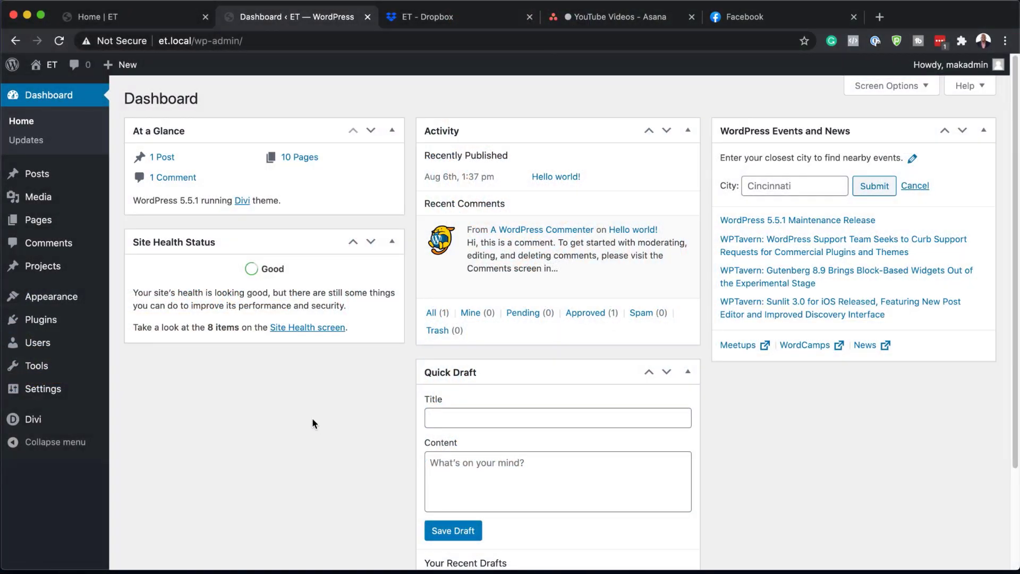
# - Create a new page titled "Flash the Steps" and open it in the Divi Builder
pyautogui.moveTo(50, 218)
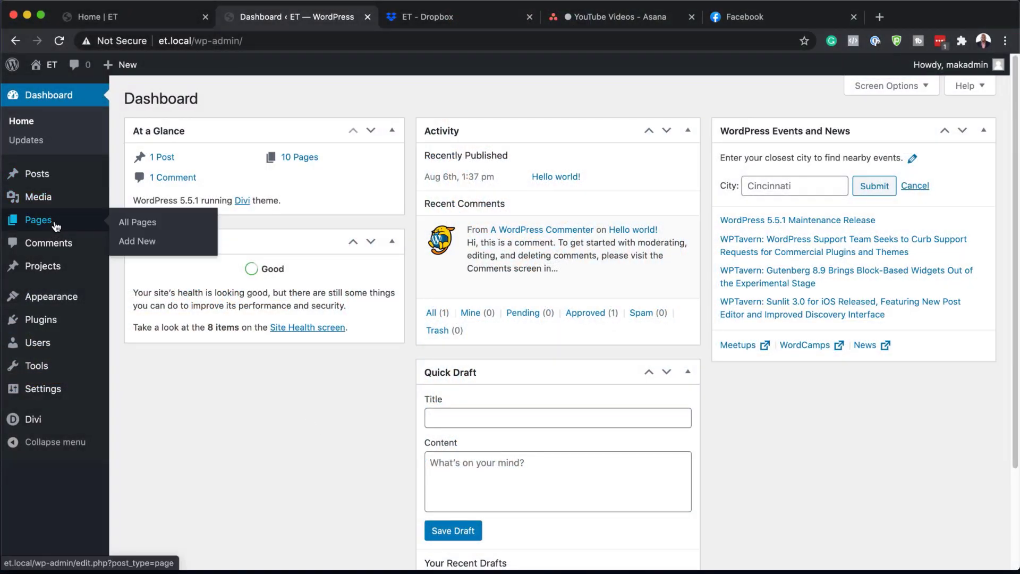
pyautogui.click(157, 241)
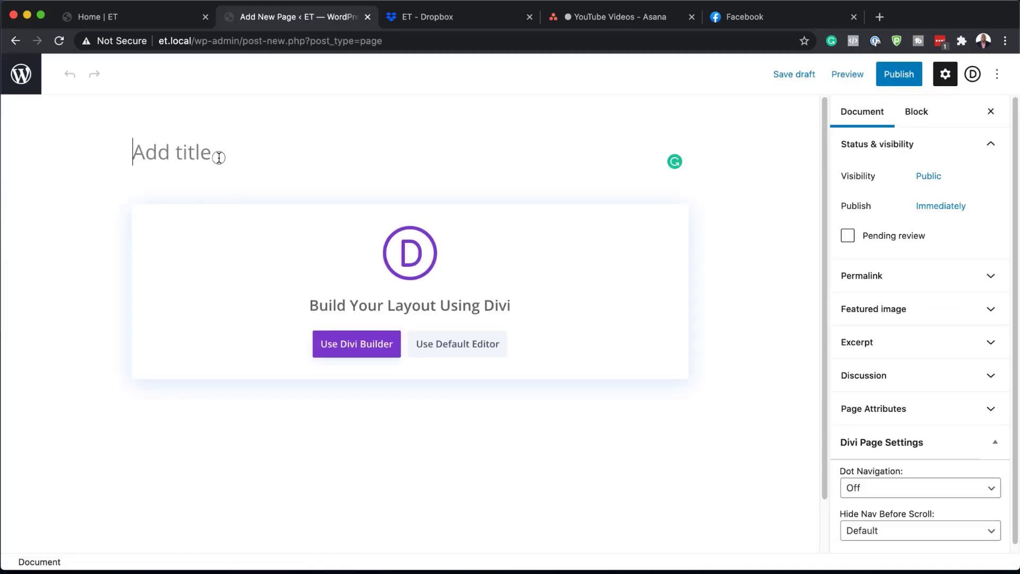
pyautogui.write('Flash the Steps')
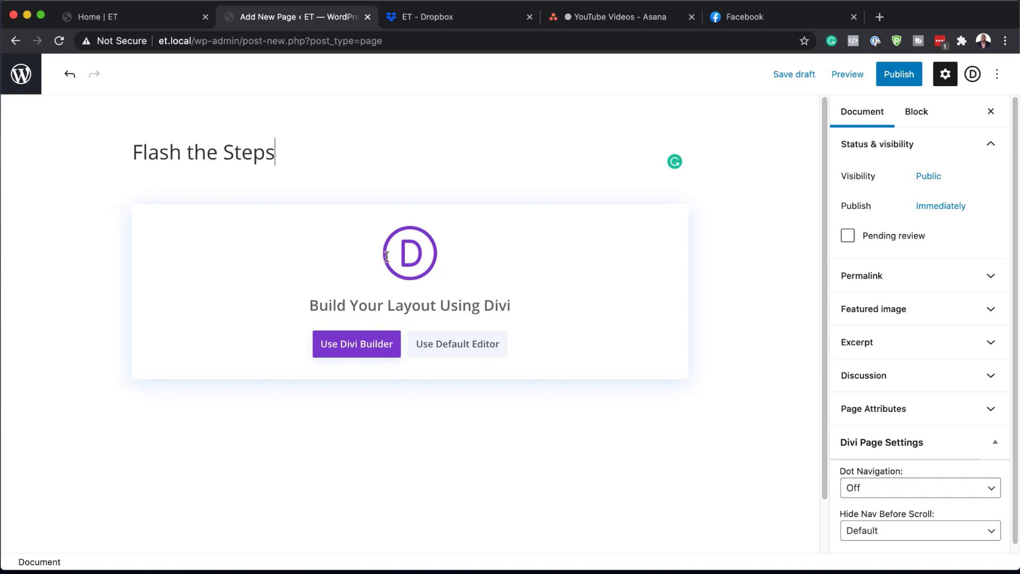
pyautogui.click(368, 348)
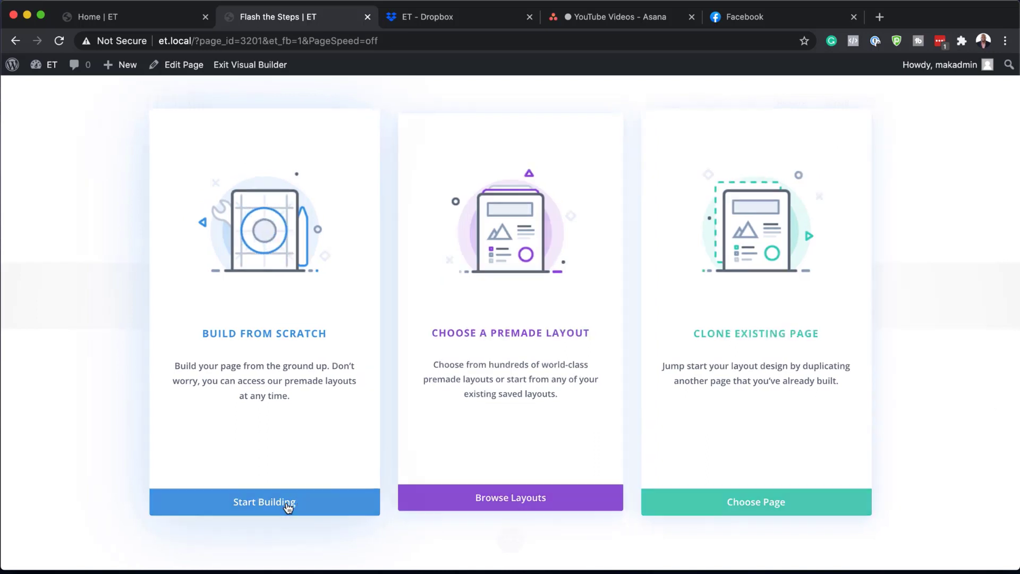
# - Build the page from scratch and insert a row with four equal columns, without adding a module yet
pyautogui.click(287, 504)
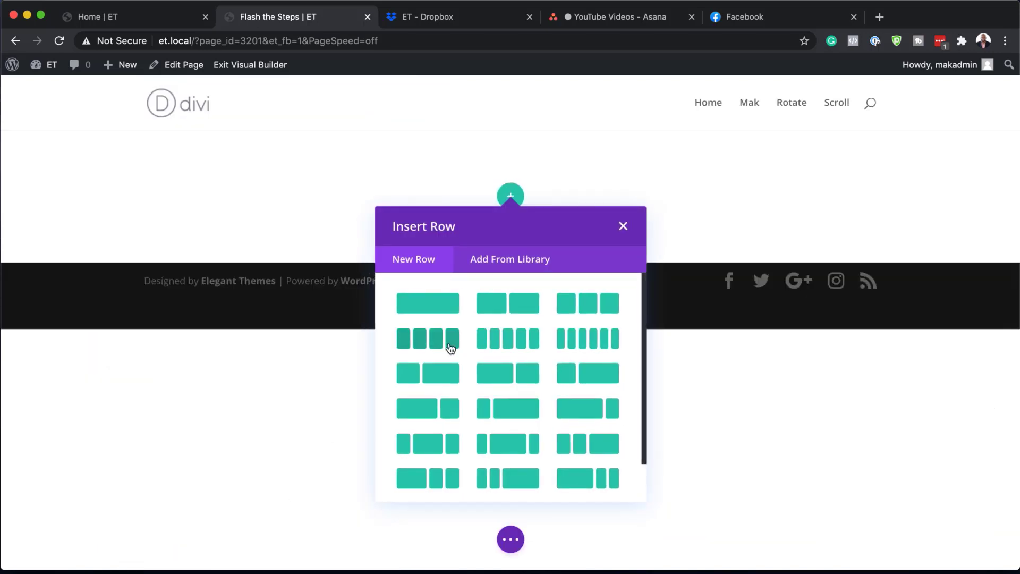
pyautogui.click(452, 342)
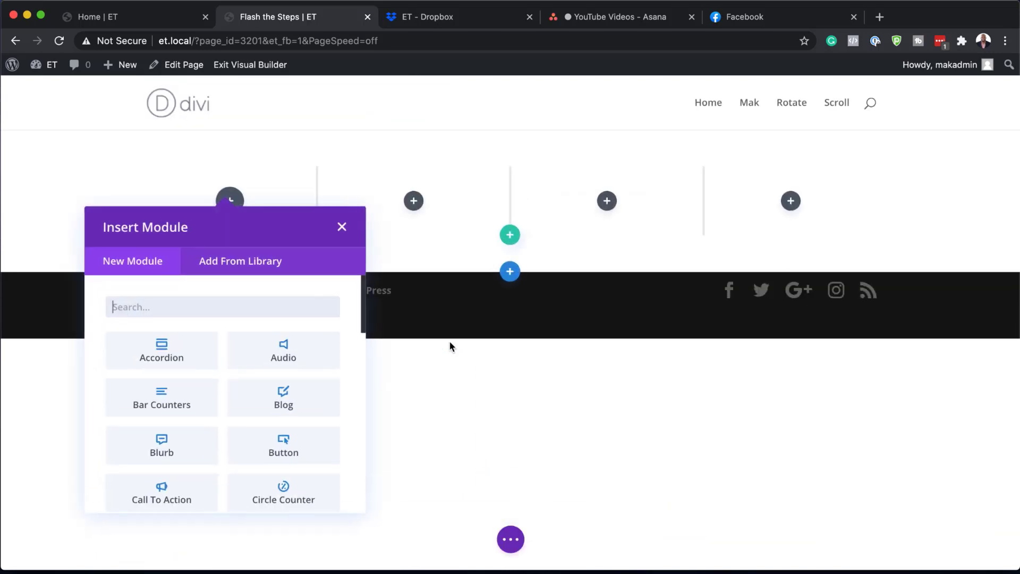
pyautogui.click(341, 228)
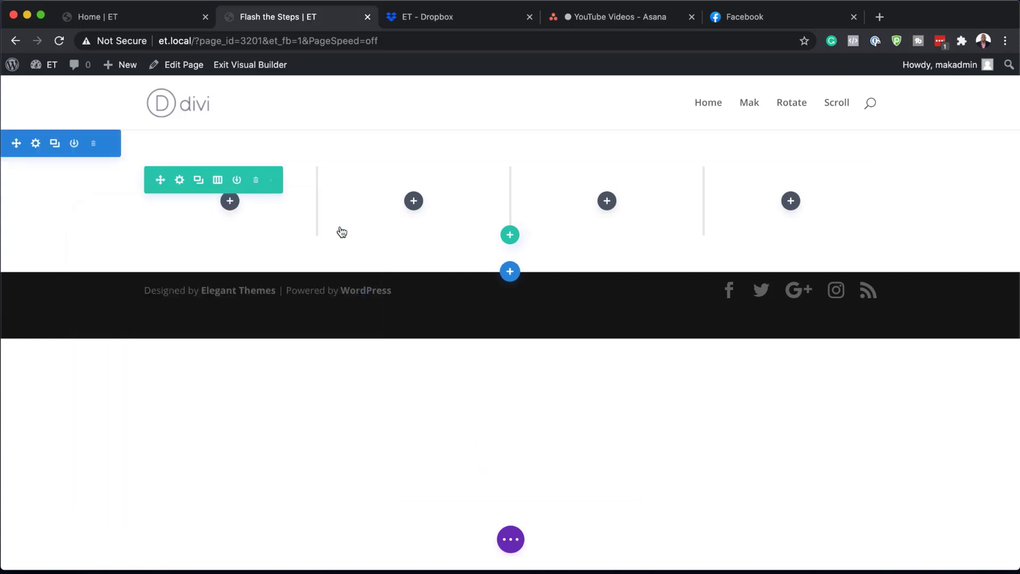
# - Enable a custom gutter width for the four-column row and set it to 2
pyautogui.click(180, 181)
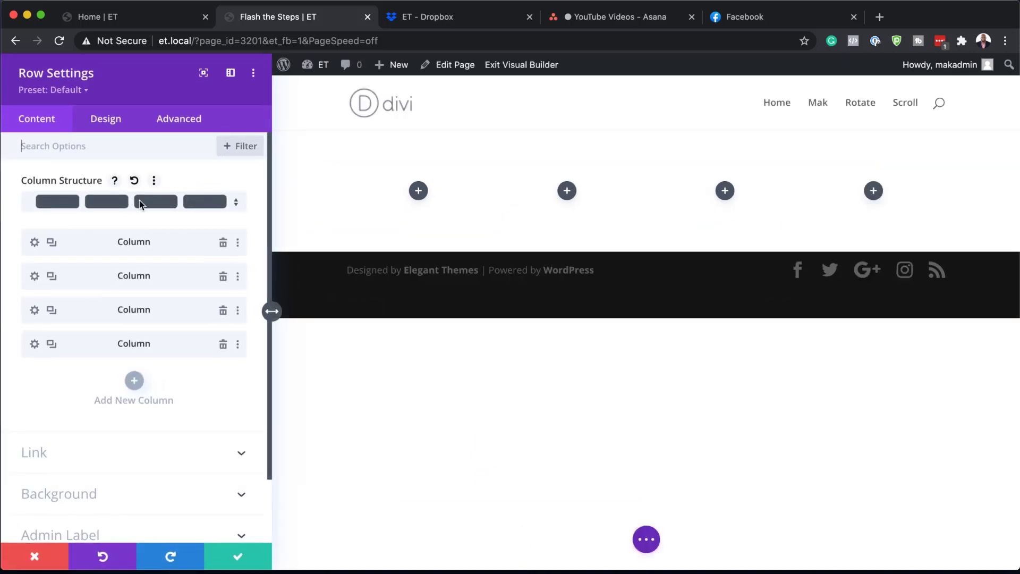
pyautogui.click(109, 123)
pyautogui.click(21, 146)
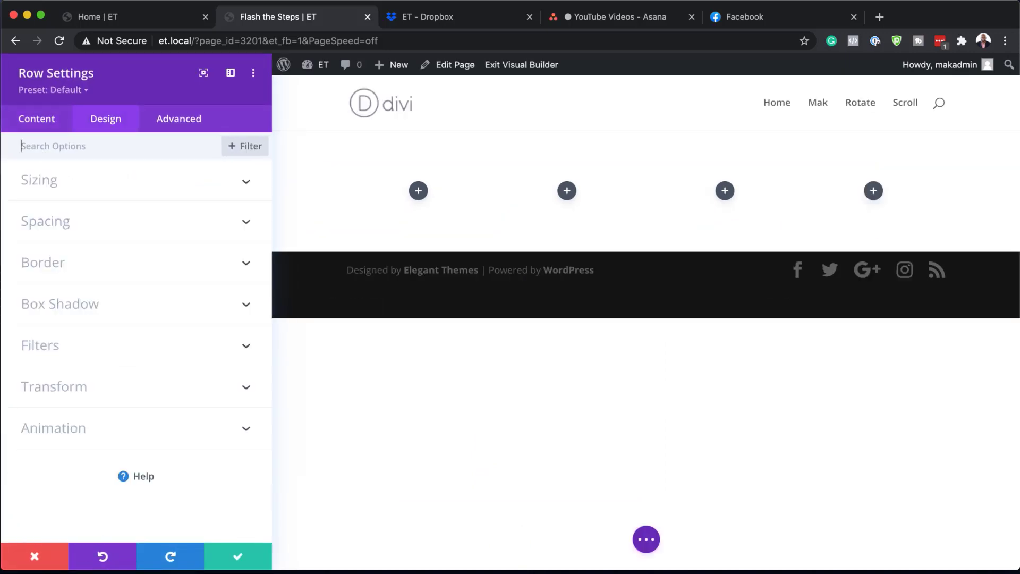
pyautogui.click(63, 184)
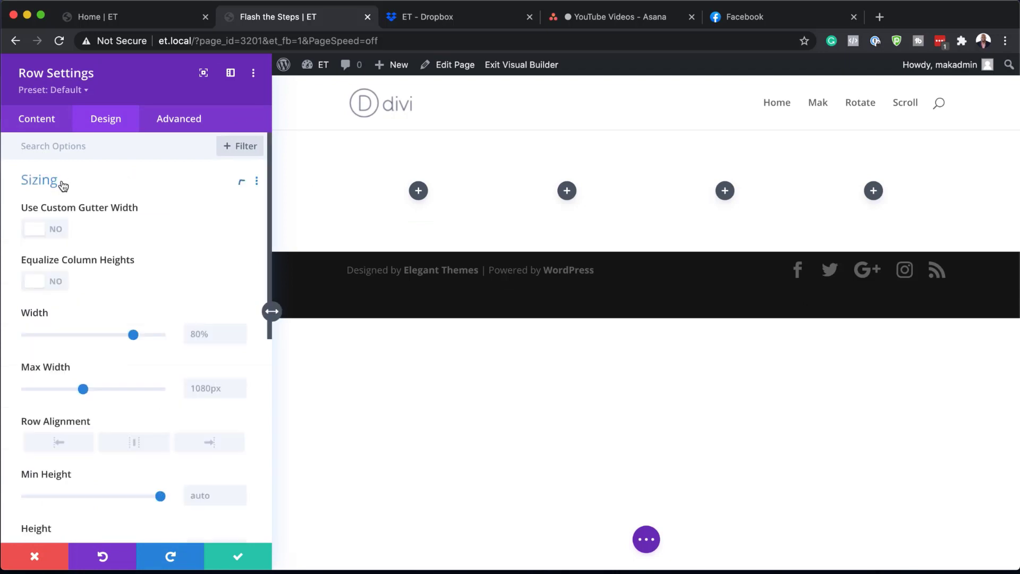
pyautogui.click(59, 230)
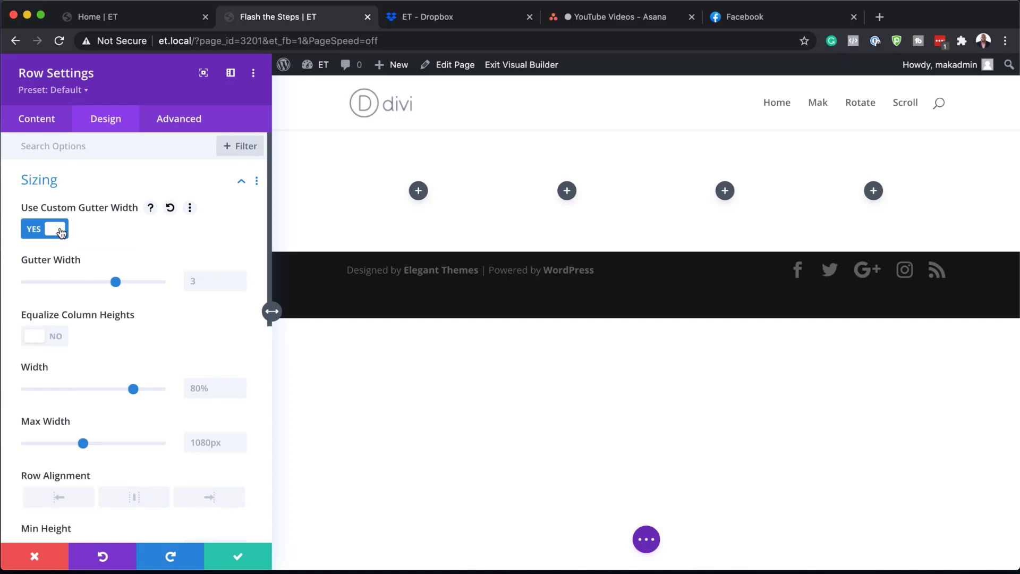
pyautogui.moveTo(115, 281); pyautogui.dragTo(88, 284)
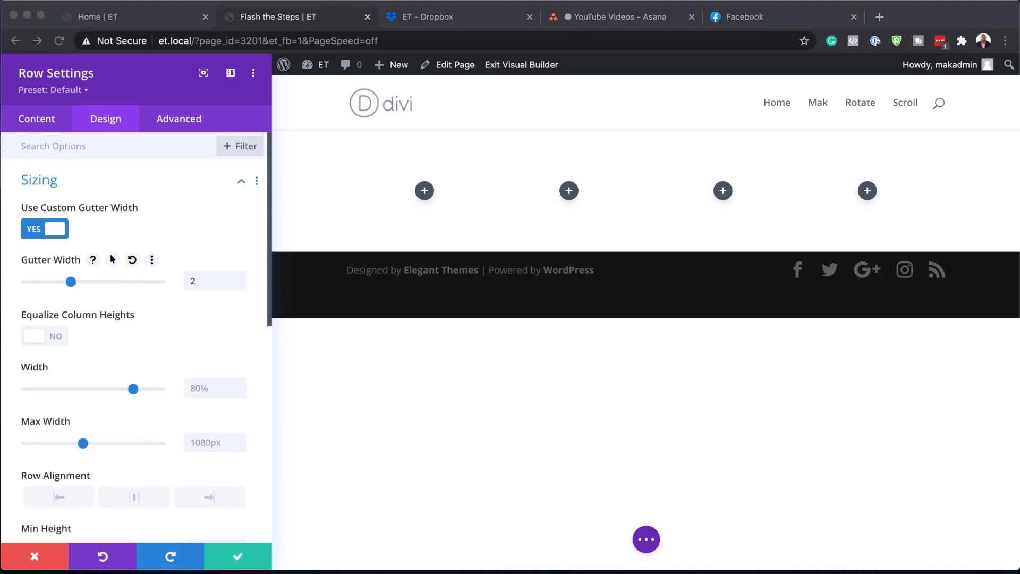
# - Set the row's max width to 80% and save the row settings
pyautogui.click(210, 442)
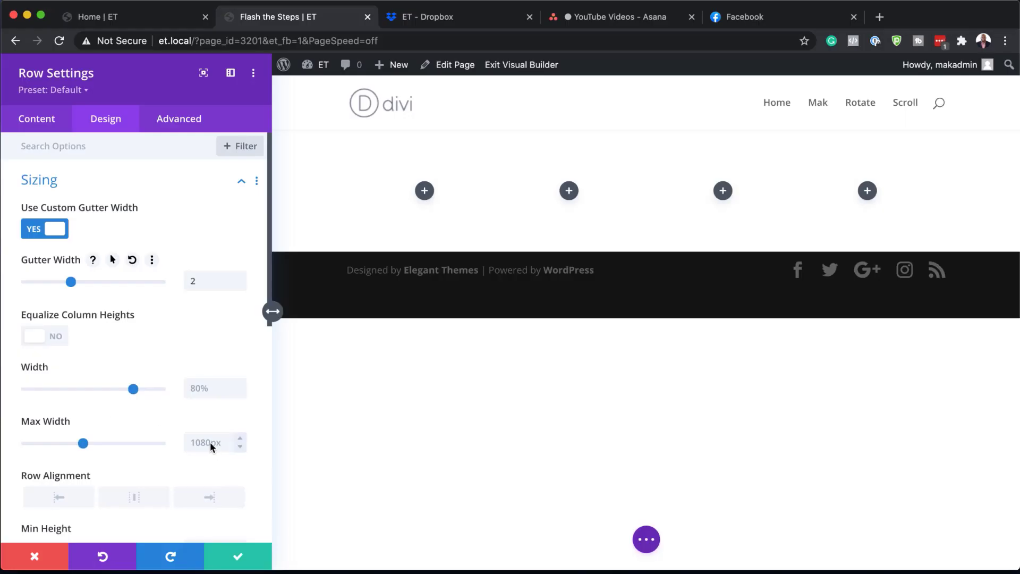
pyautogui.write('80%')
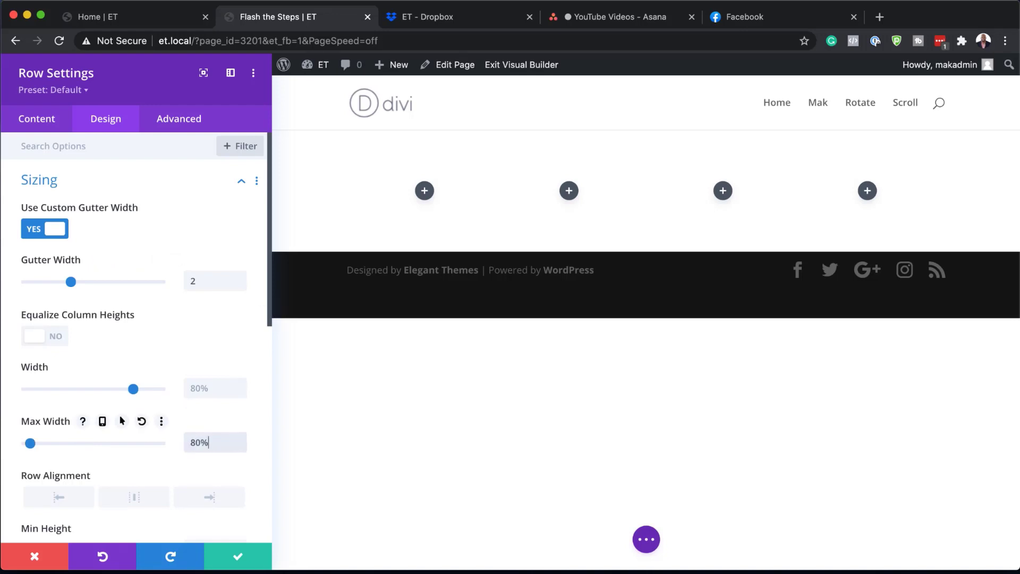
pyautogui.press('Return')
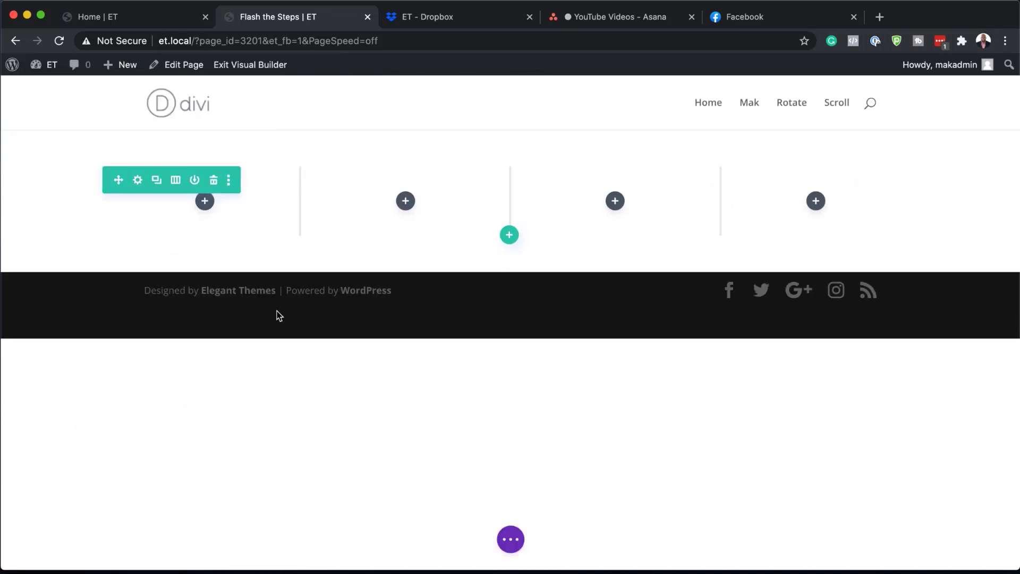
# - Add a Text module to the first column of the row
pyautogui.click(205, 203)
pyautogui.write('text')
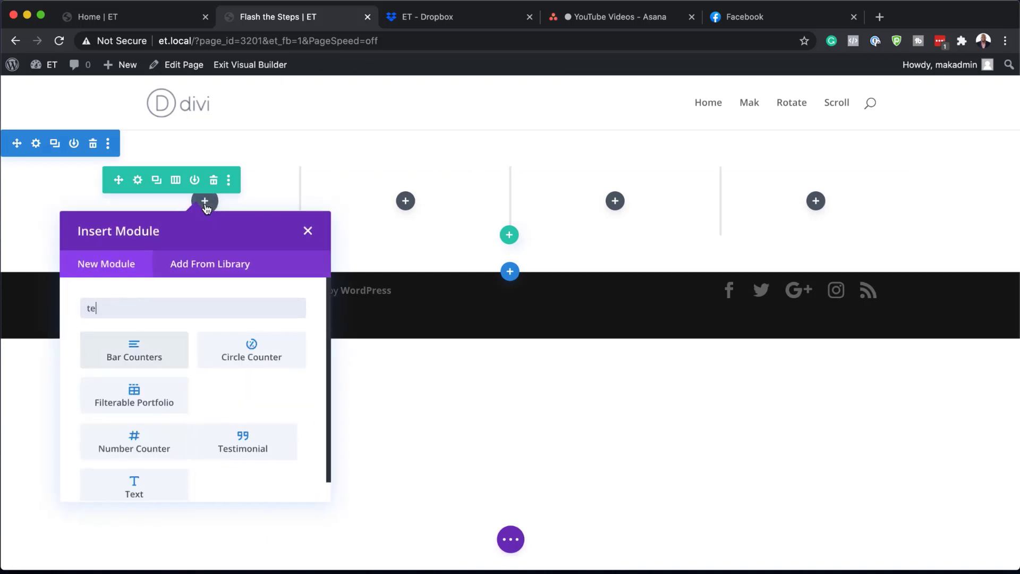
pyautogui.click(141, 349)
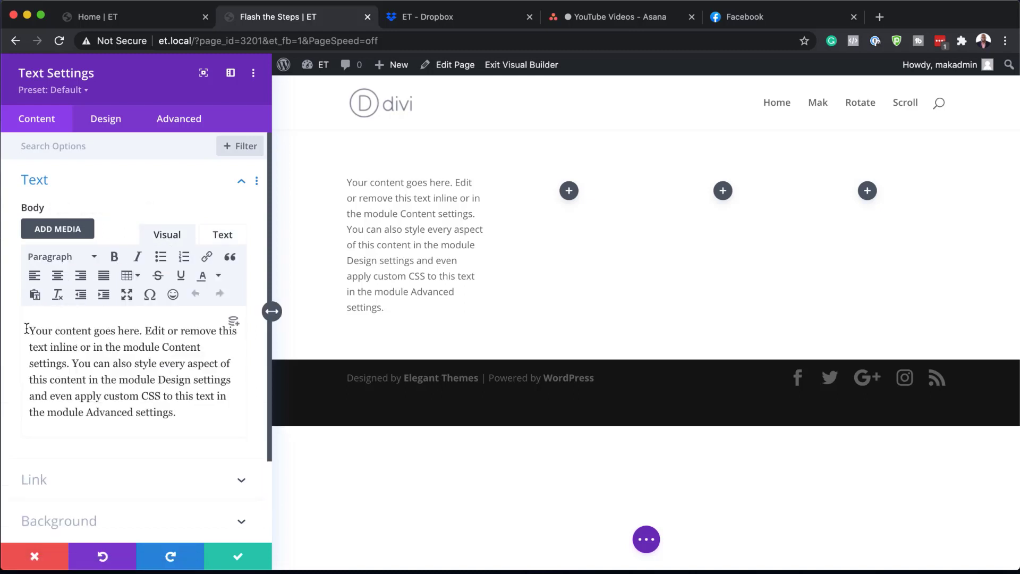
# - Replace the module's placeholder body text with "01." followed by "Plan & Sketch" in a new paragraph
pyautogui.moveTo(28, 329); pyautogui.dragTo(211, 409)
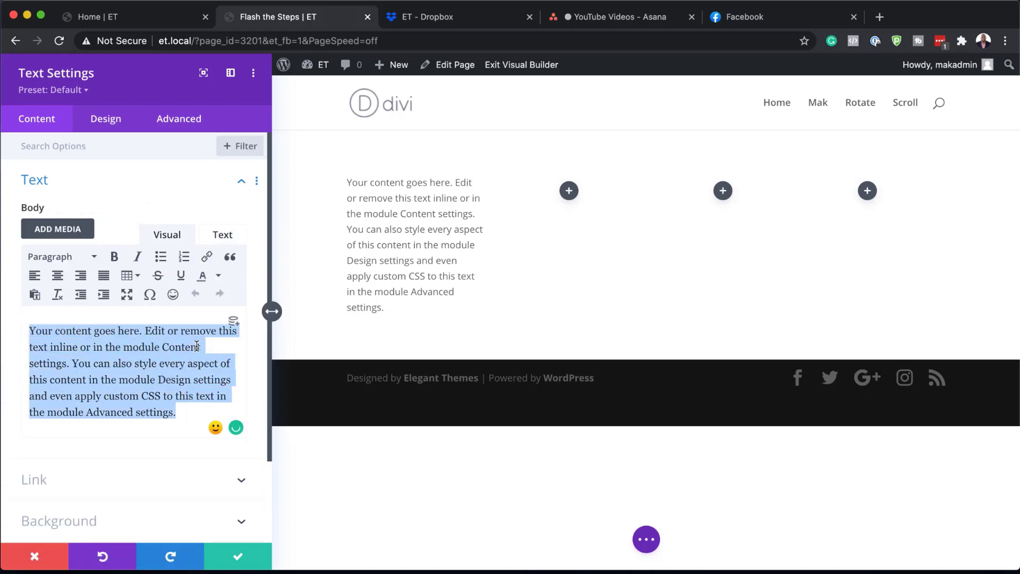
pyautogui.press('BackSpace')
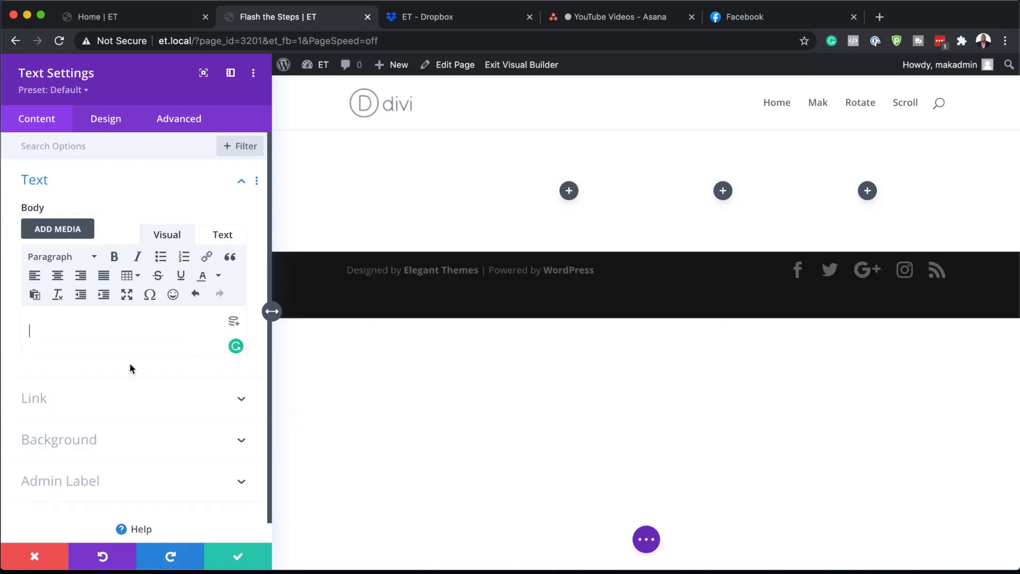
pyautogui.write('01.')
pyautogui.press('Return')
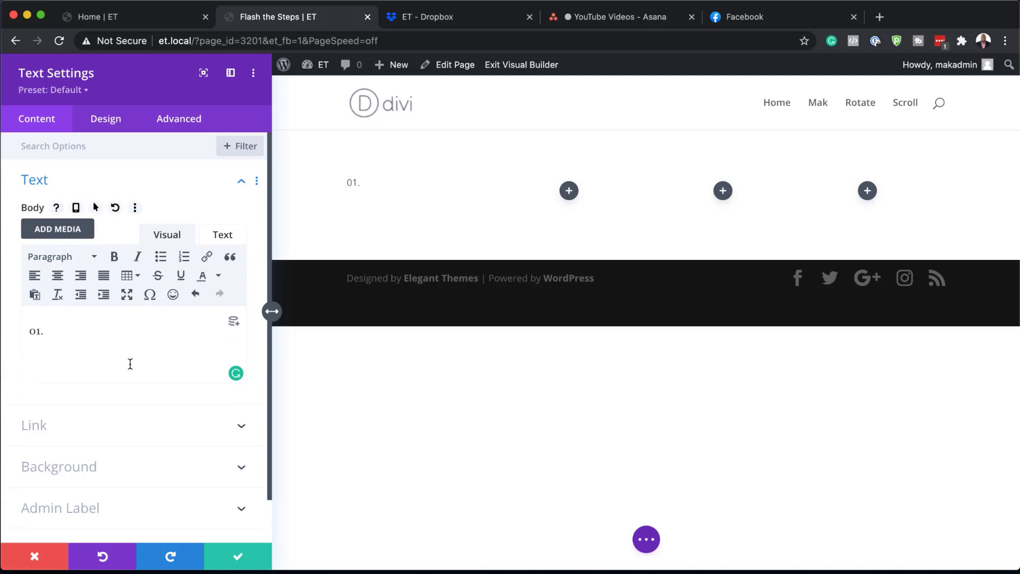
pyautogui.write('Plan & Sketch')
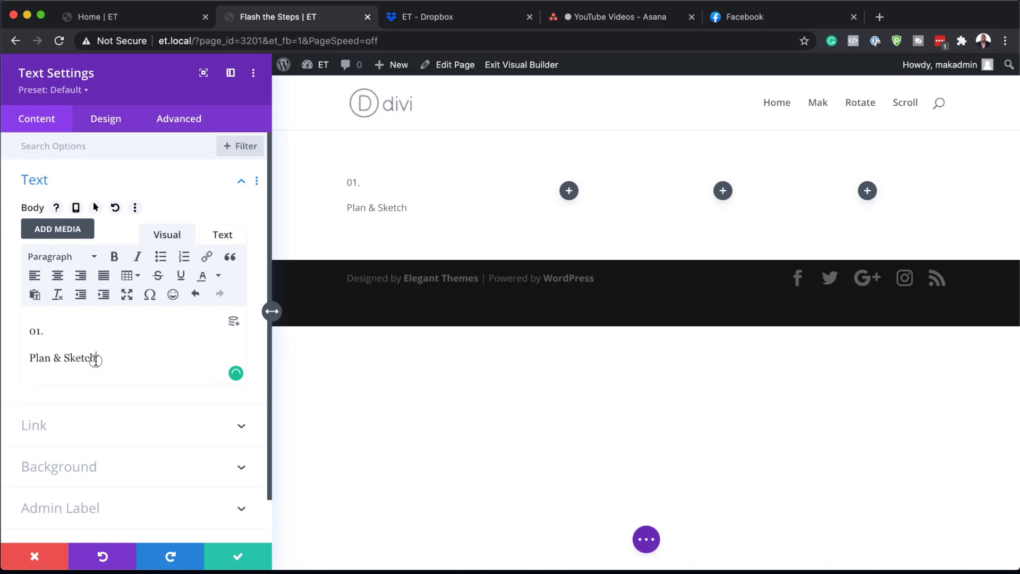
# - Format the "Plan & Sketch" line as Heading 2
pyautogui.moveTo(100, 358); pyautogui.dragTo(28, 358)
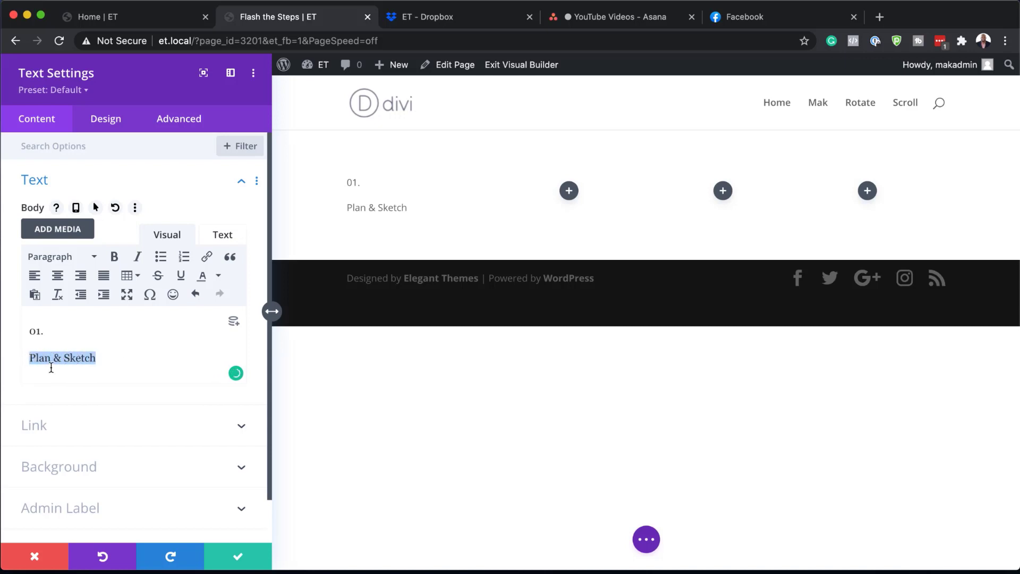
pyautogui.click(75, 260)
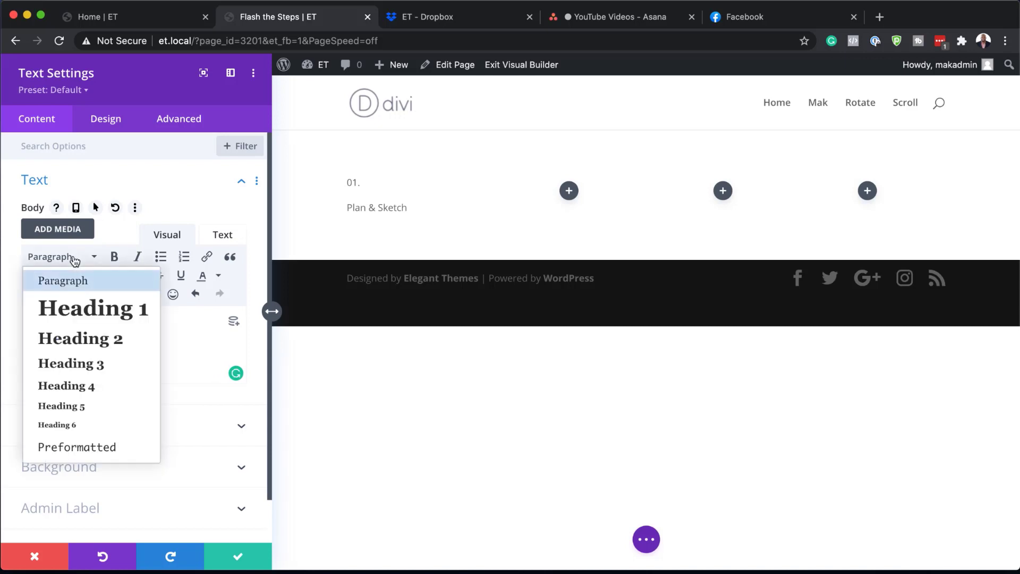
pyautogui.click(99, 347)
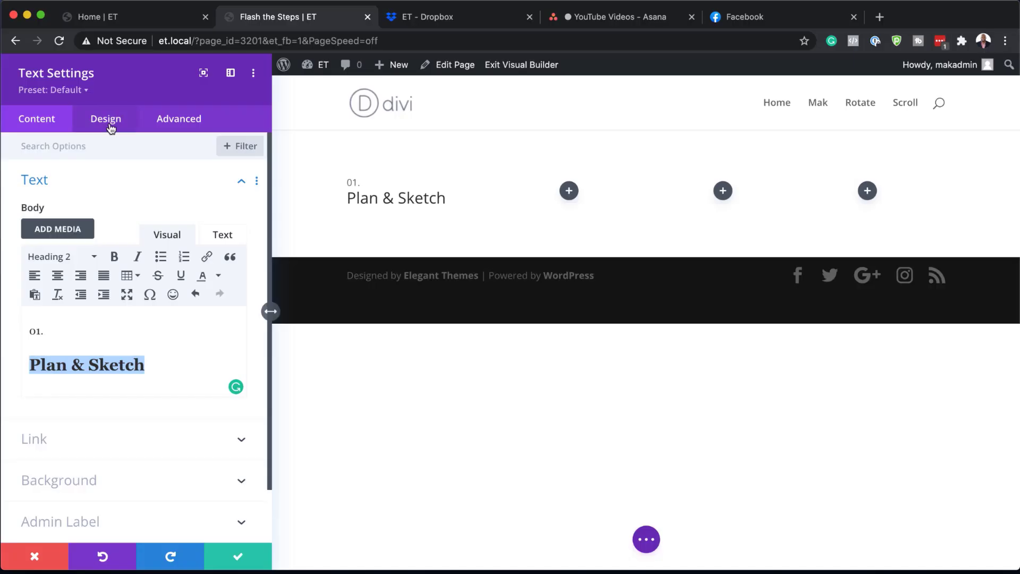
# - Set the module's body text font to Lato with Bold weight
pyautogui.click(106, 119)
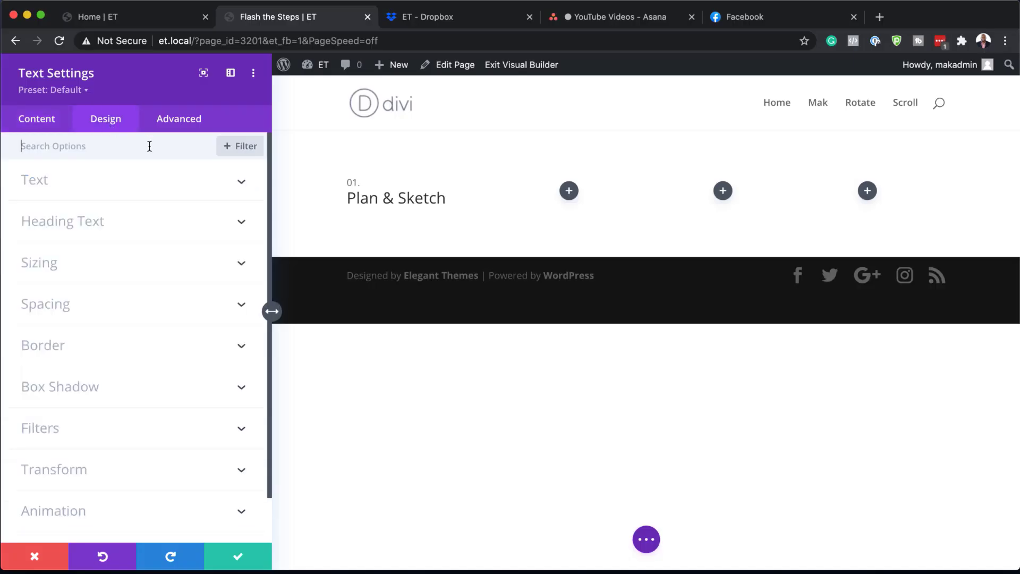
pyautogui.click(99, 186)
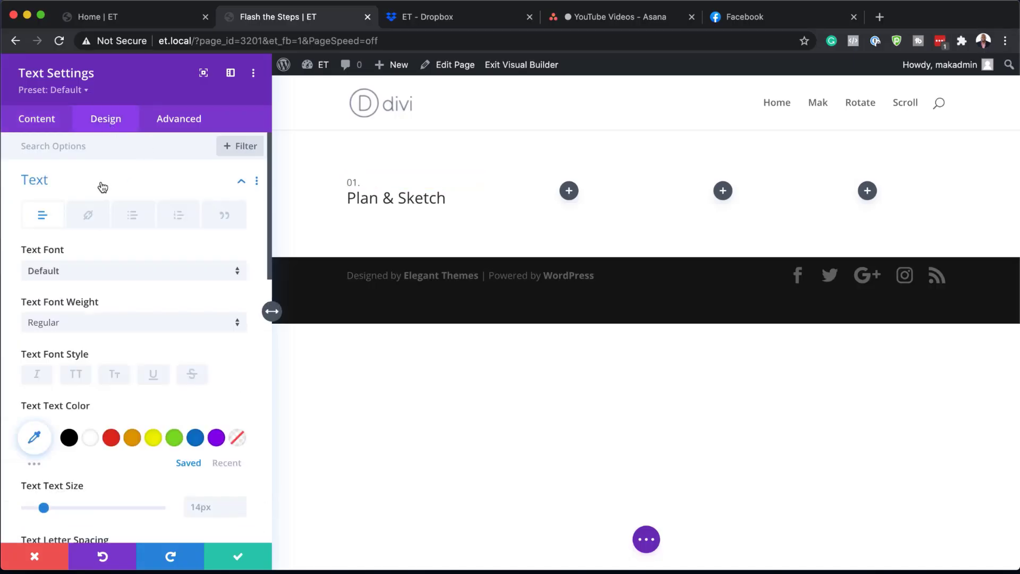
pyautogui.click(85, 272)
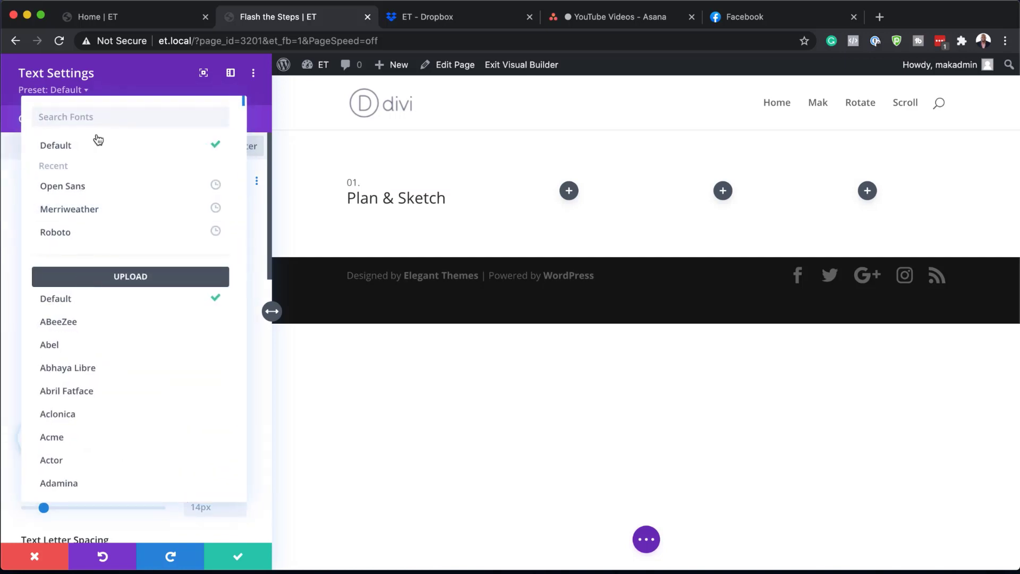
pyautogui.click(100, 117)
pyautogui.write('lato')
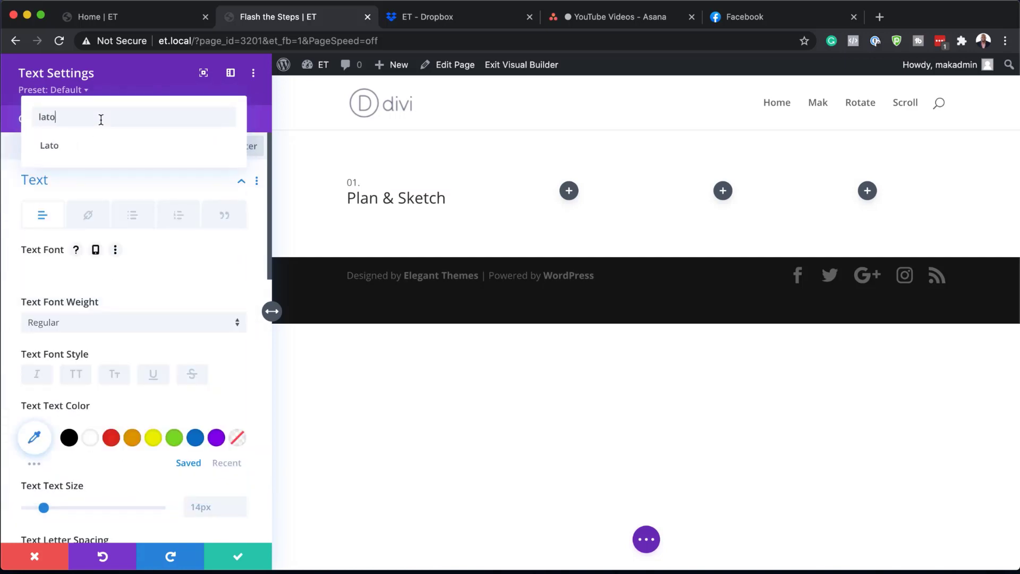
pyautogui.click(126, 143)
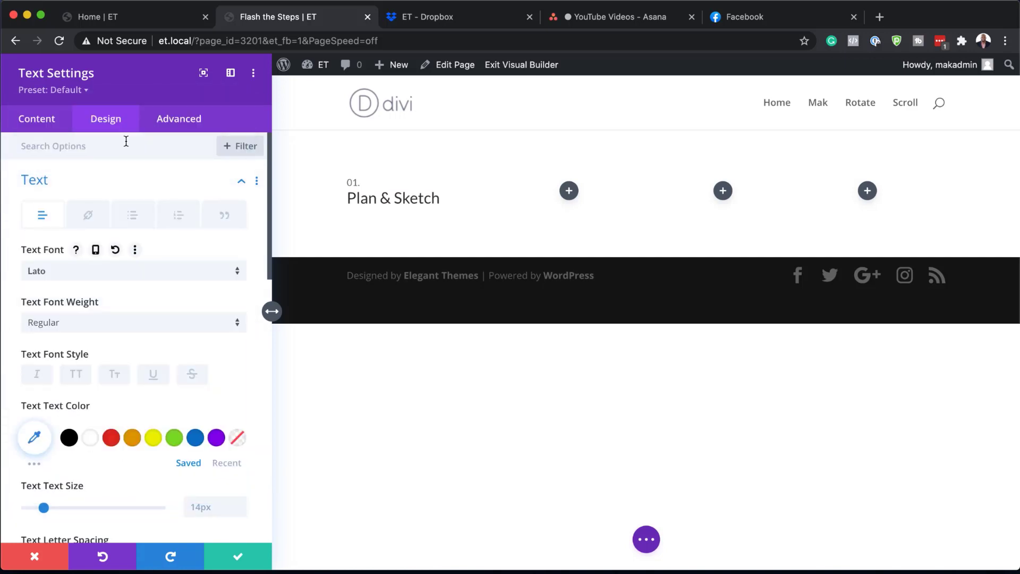
pyautogui.click(84, 326)
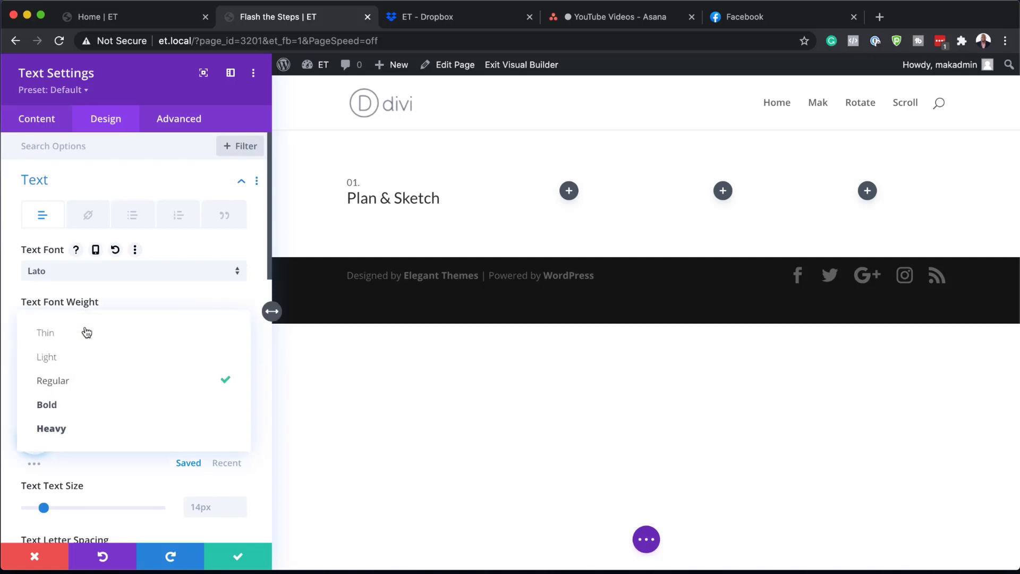
pyautogui.click(93, 407)
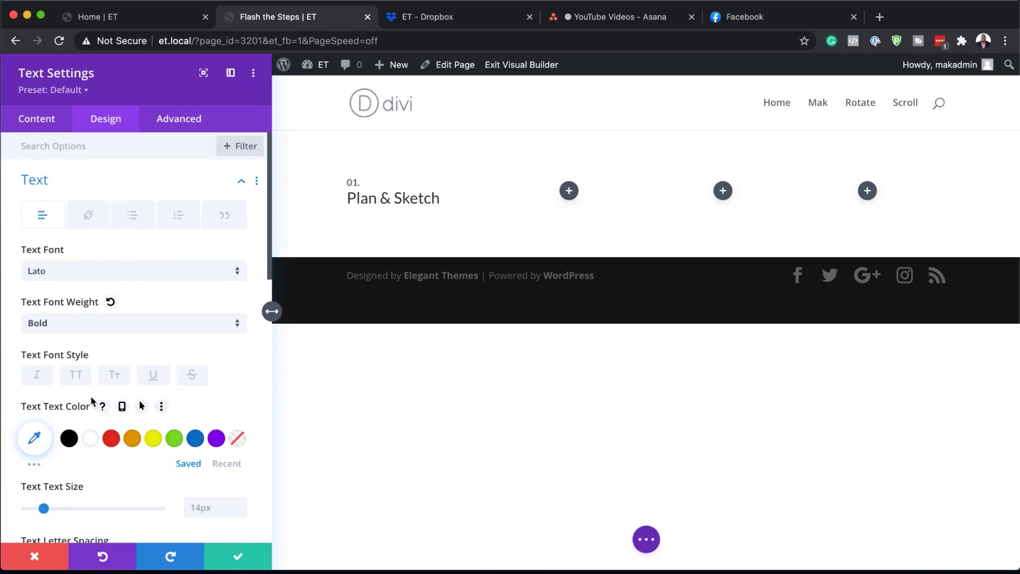
# - Set the module's body text color to #fc6d71
pyautogui.scroll(-2, 128, 414)
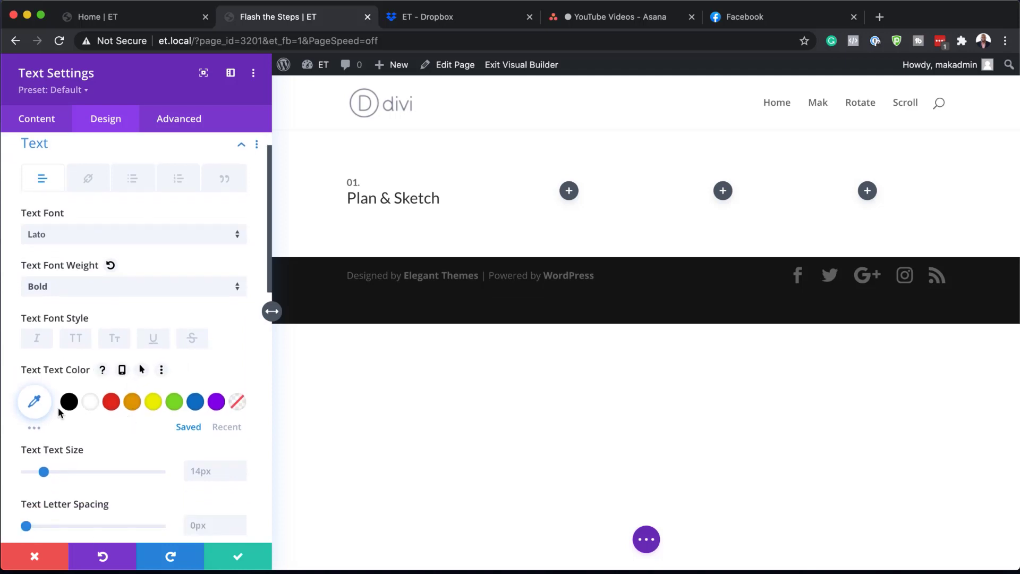
pyautogui.click(34, 404)
pyautogui.click(51, 404)
pyautogui.write('#fc6d71')
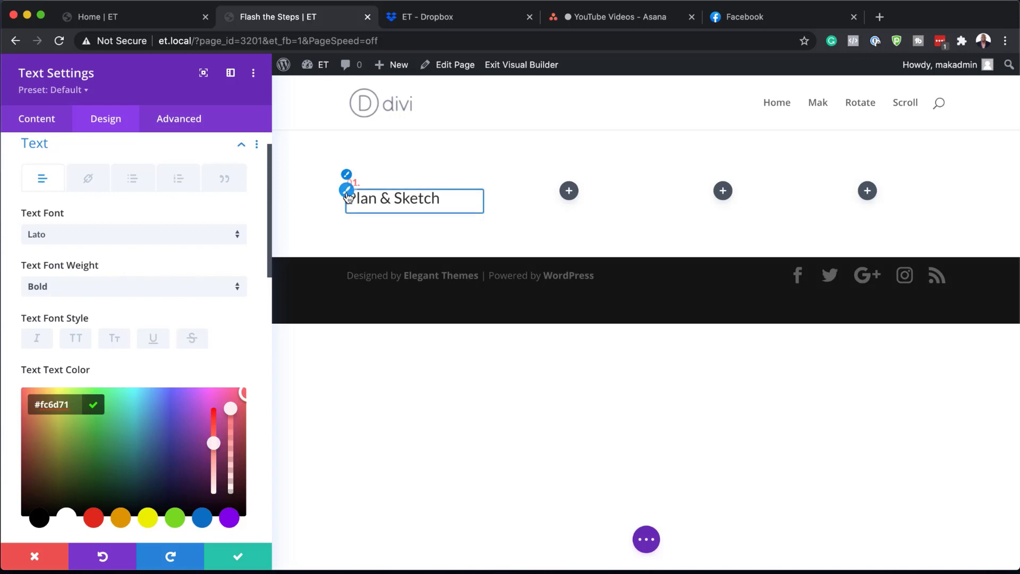
# - Set the module's Heading 2 font to Oswald with Light weight
pyautogui.scroll(-10, 129, 250)
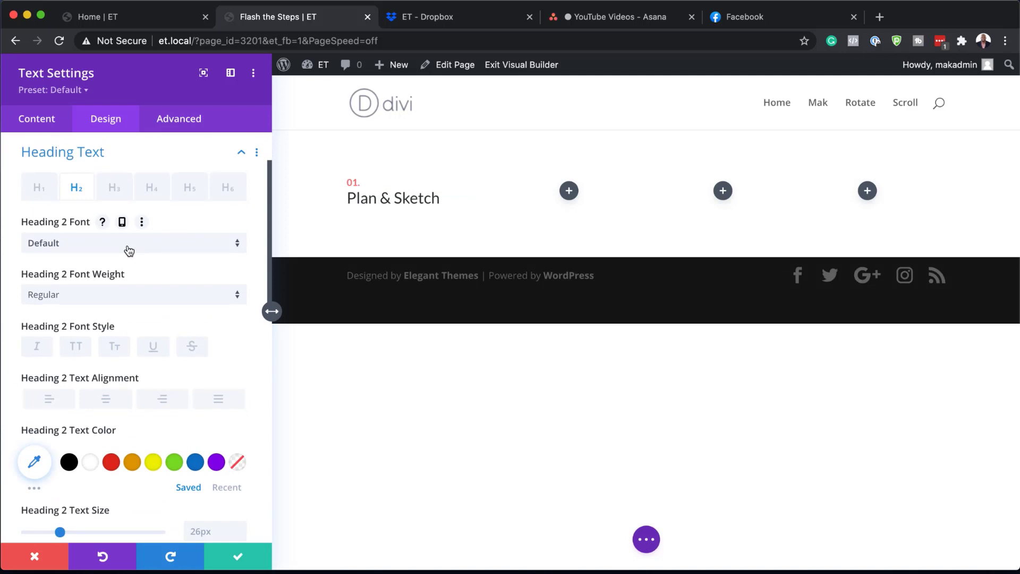
pyautogui.click(129, 250)
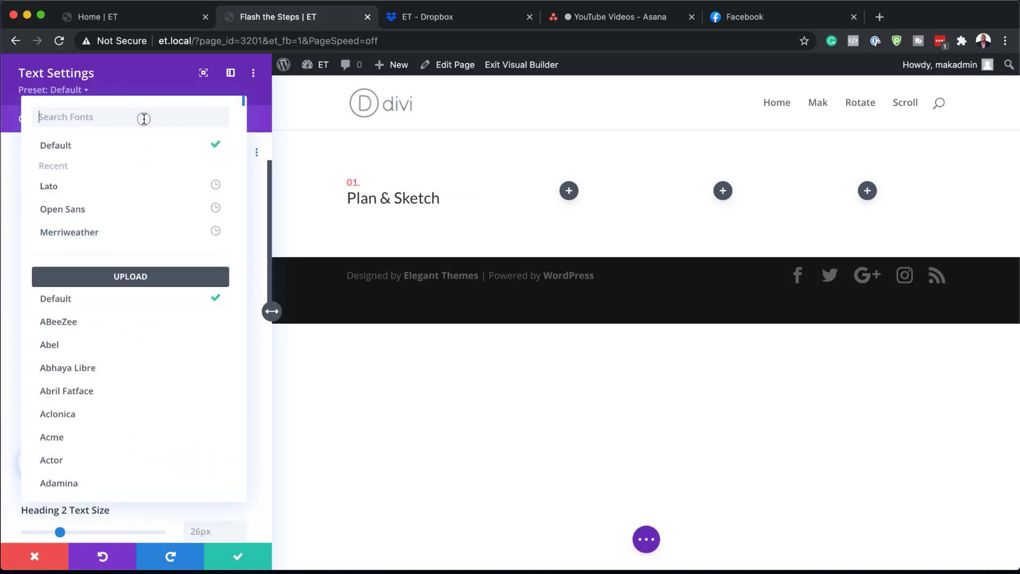
pyautogui.write('osw')
pyautogui.click(138, 149)
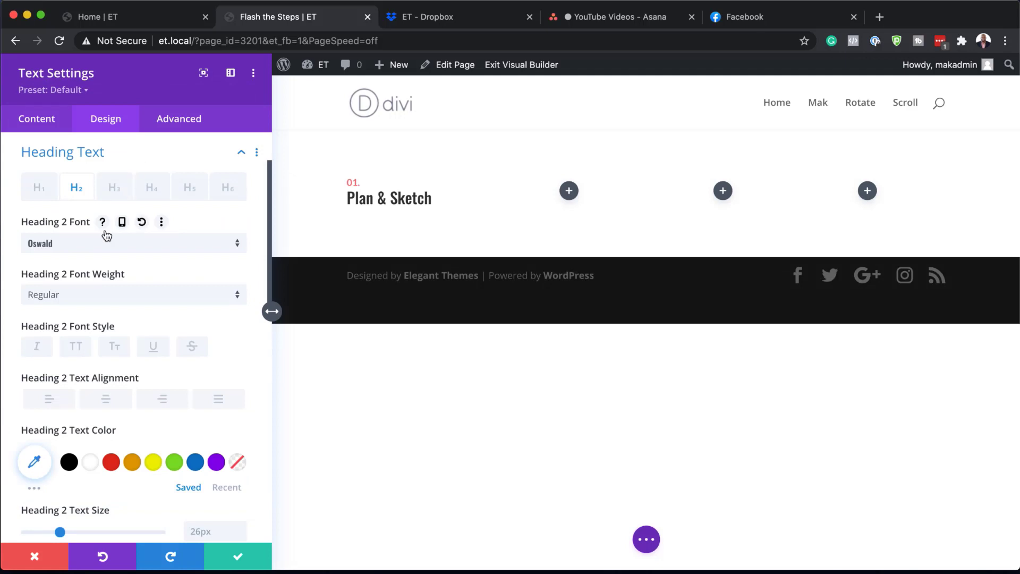
pyautogui.click(89, 301)
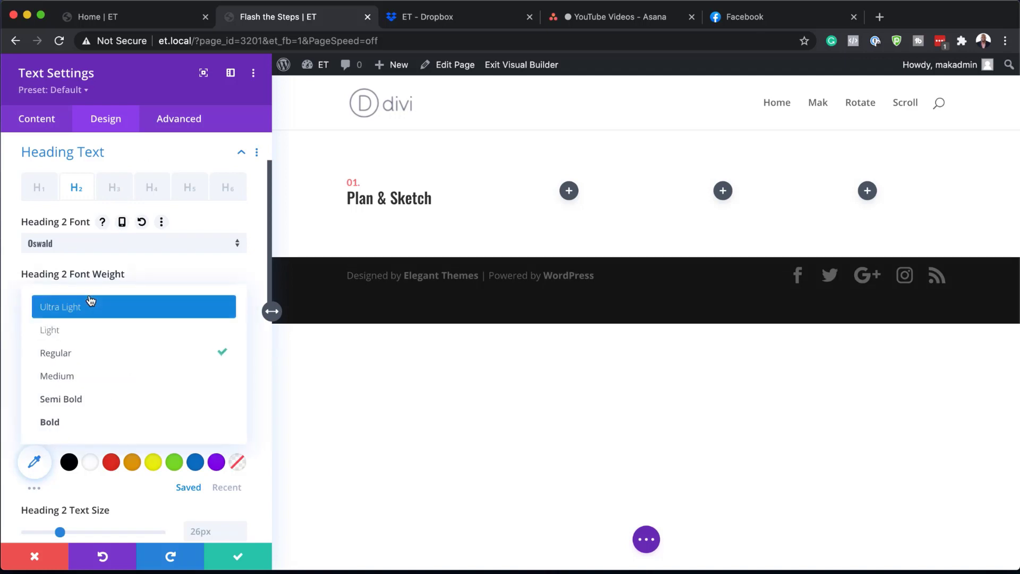
pyautogui.click(91, 336)
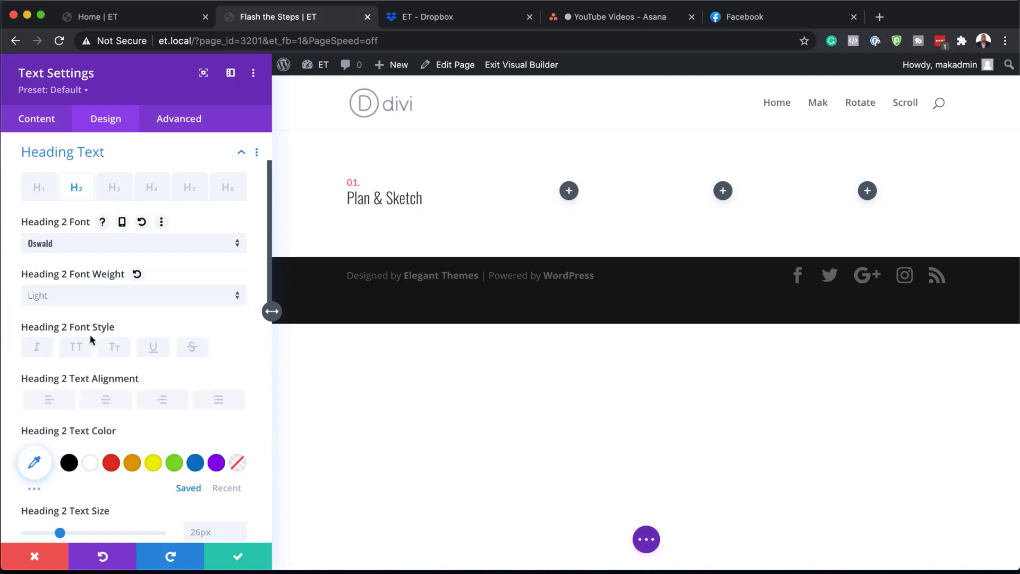
# - Set the Heading 2 text size to 32px, letter spacing to 1px and line height to 1.3em
pyautogui.scroll(-3, 197, 474)
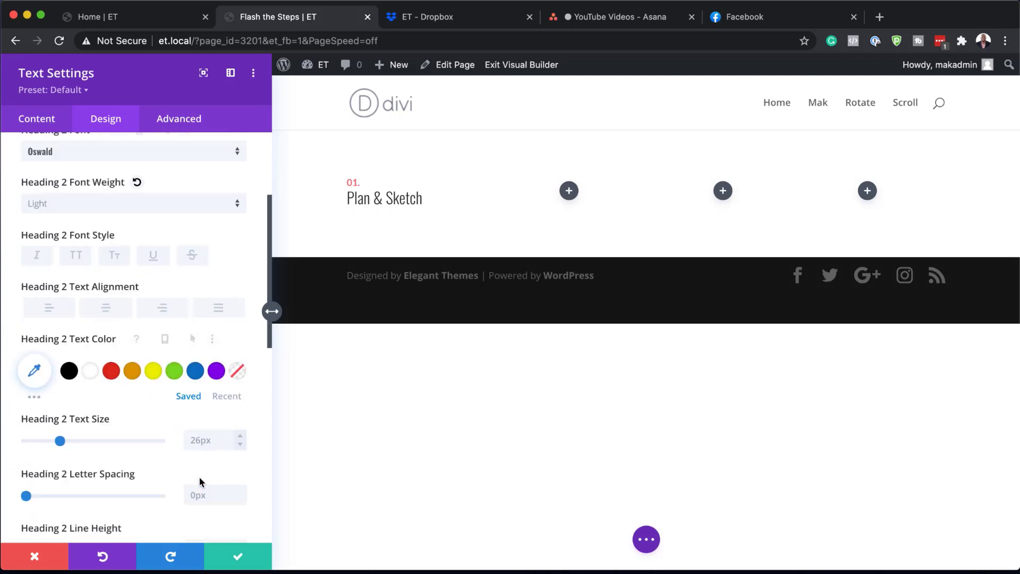
pyautogui.doubleClick(202, 441)
pyautogui.write('32')
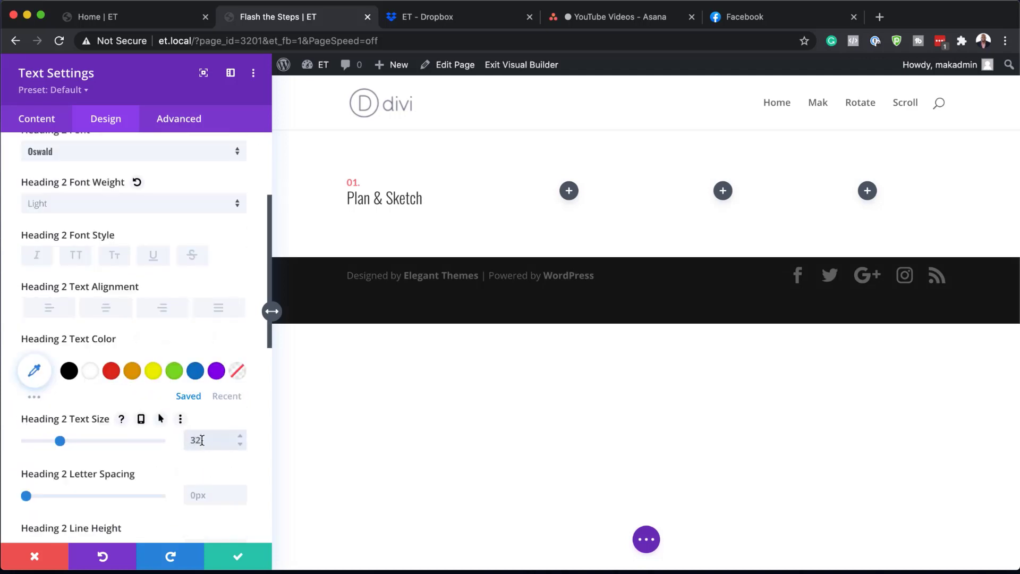
pyautogui.scroll(-1, 207, 458)
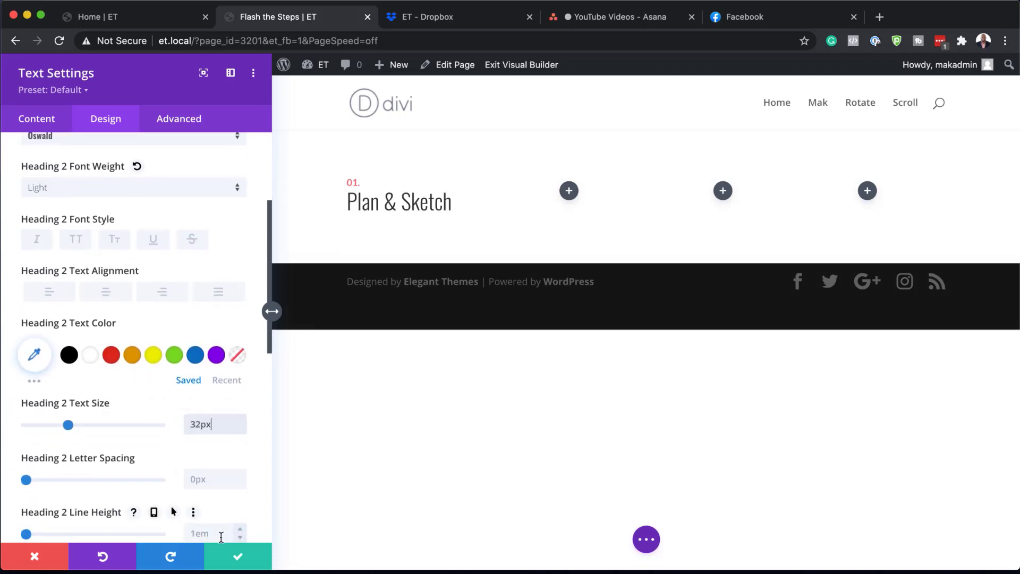
pyautogui.click(211, 470)
pyautogui.write('1px')
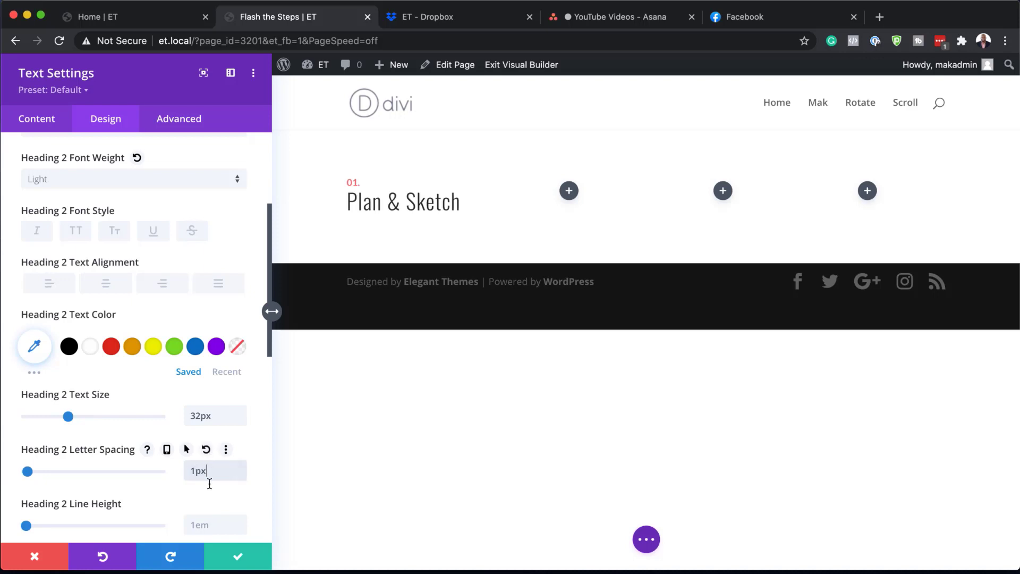
pyautogui.scroll(-1, 209, 483)
pyautogui.click(209, 509)
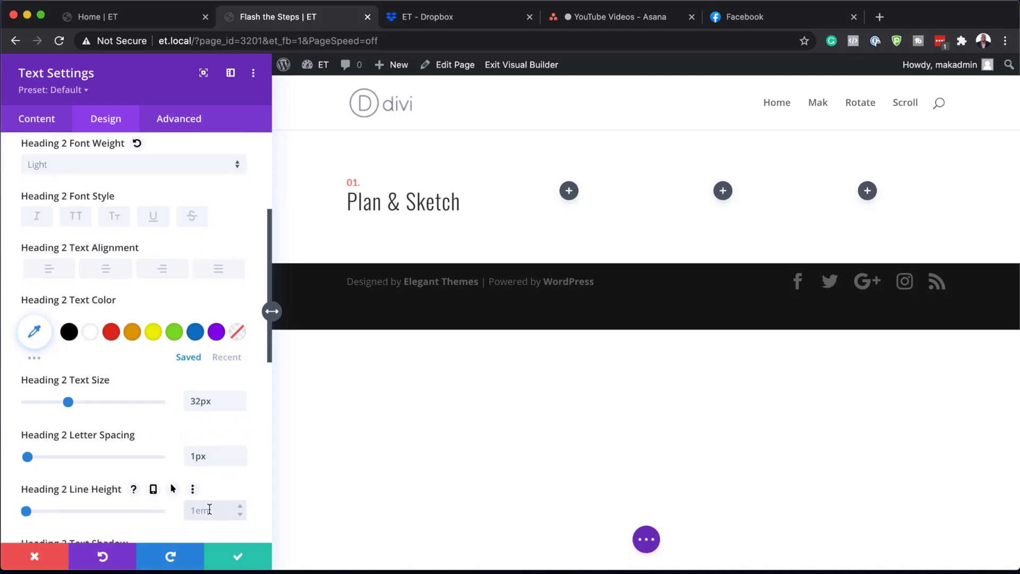
pyautogui.write('1.3em')
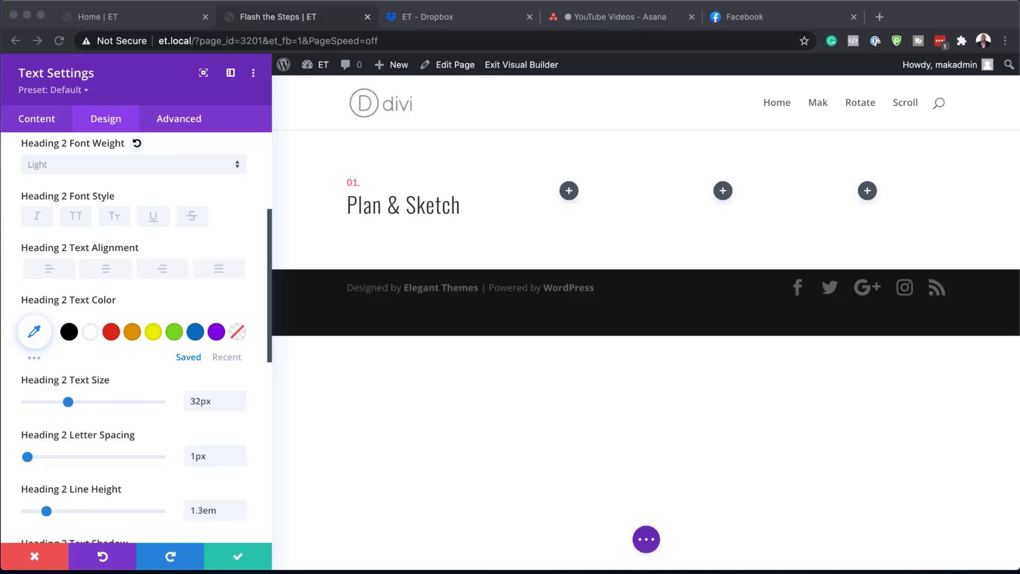
# - Give the text module 10% top padding and link the bottom padding to the same value
pyautogui.scroll(-1, 139, 435)
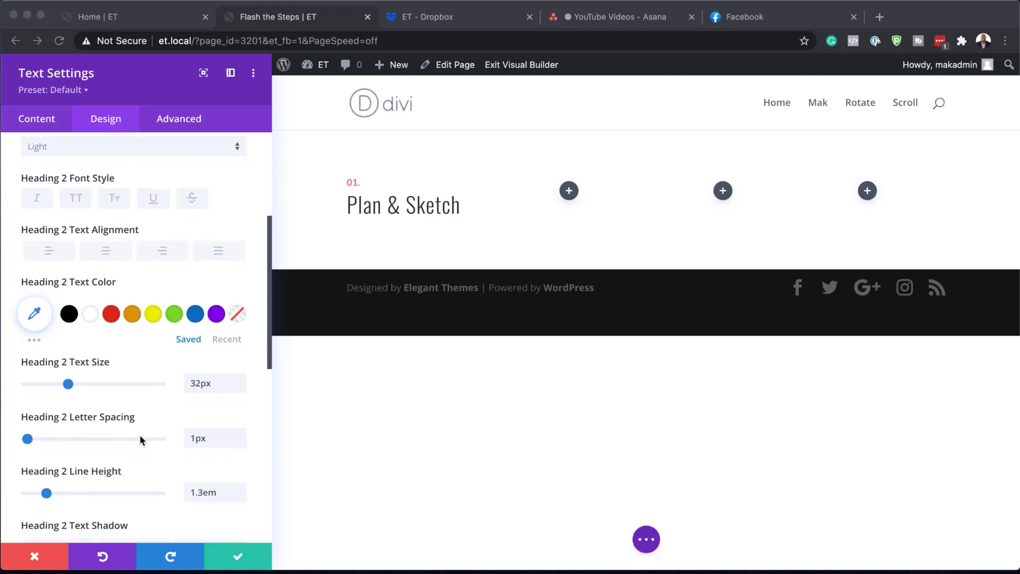
pyautogui.scroll(-5, 140, 434)
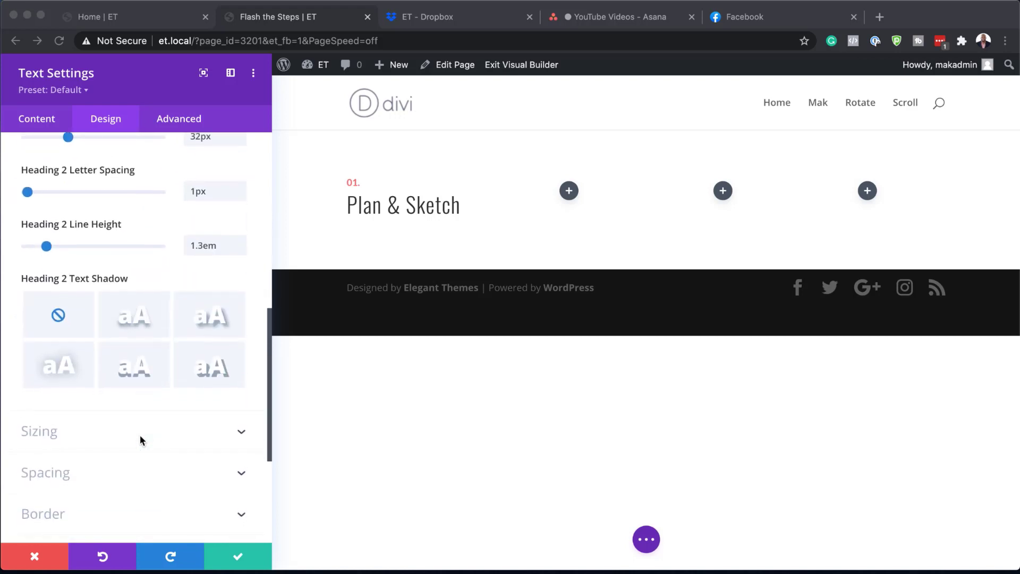
pyautogui.click(50, 472)
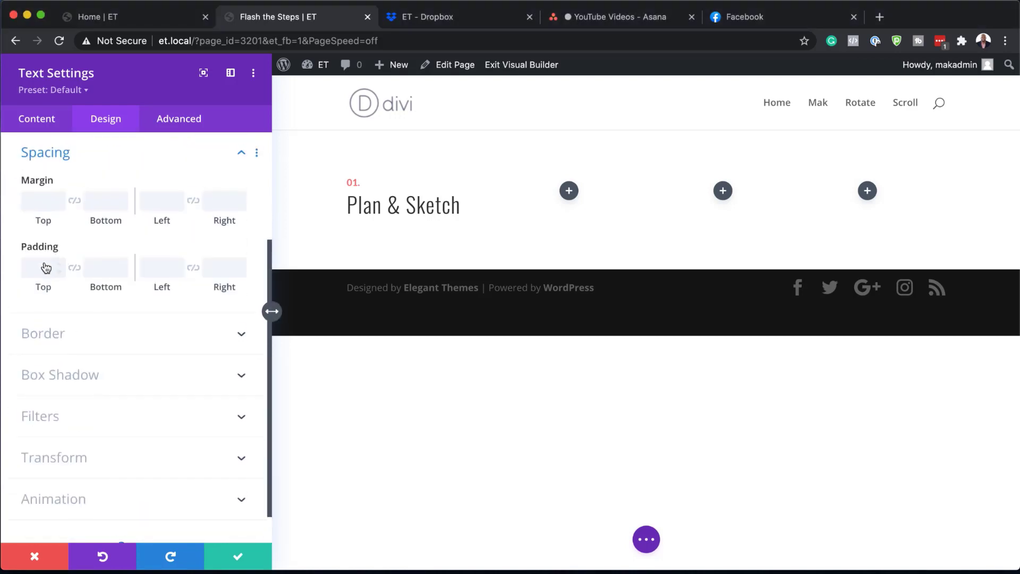
pyautogui.click(46, 267)
pyautogui.write('10%')
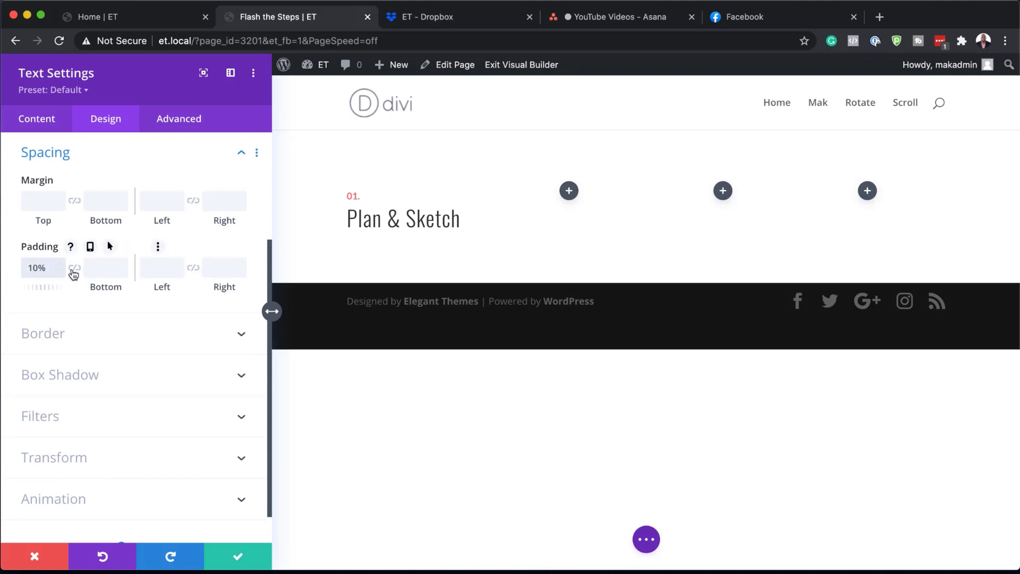
pyautogui.click(79, 271)
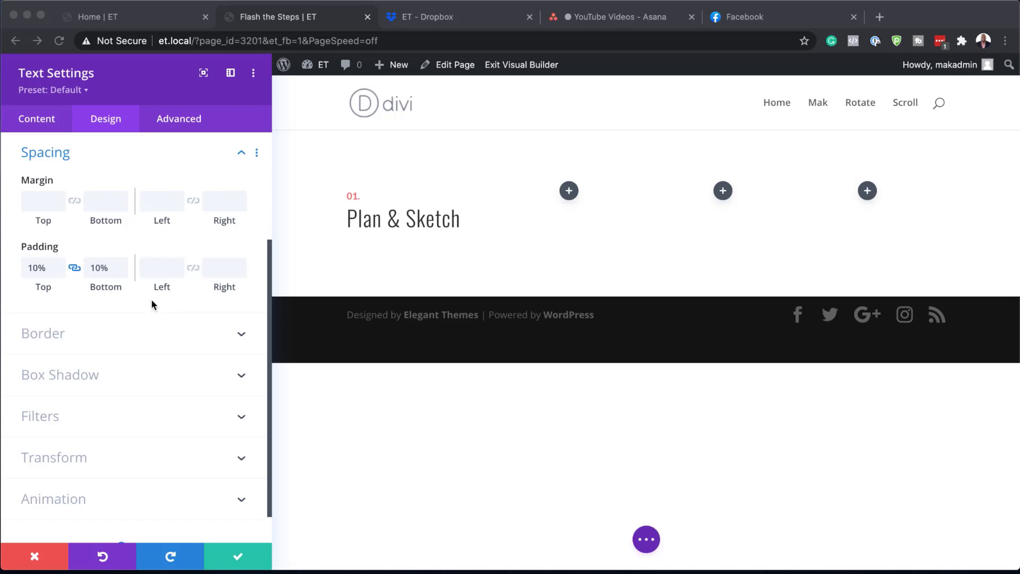
# - Add a 1px border on all sides of the text module
pyautogui.scroll(-1, 143, 305)
pyautogui.click(92, 300)
pyautogui.scroll(-2, 58, 305)
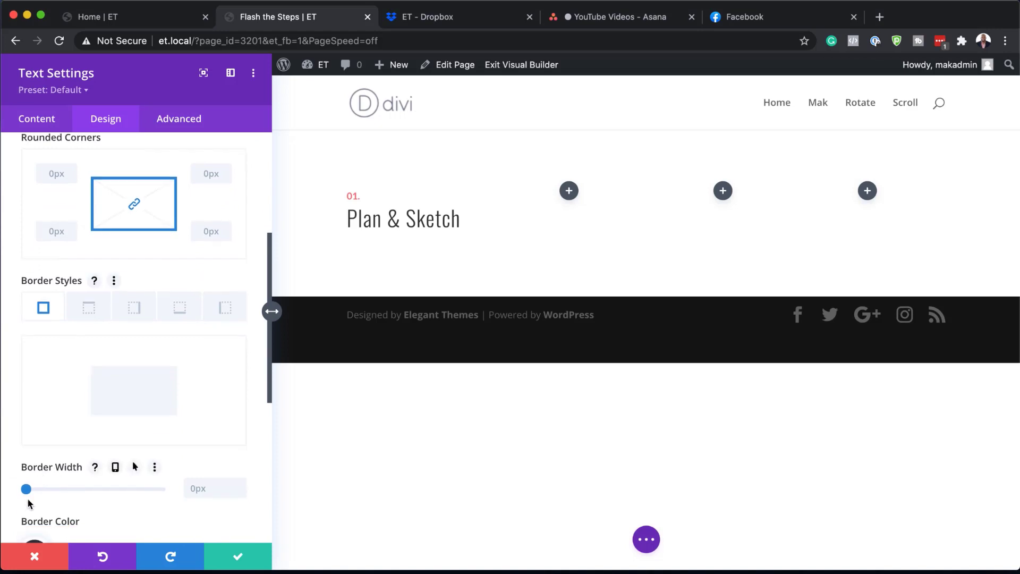
pyautogui.click(213, 489)
pyautogui.write('1')
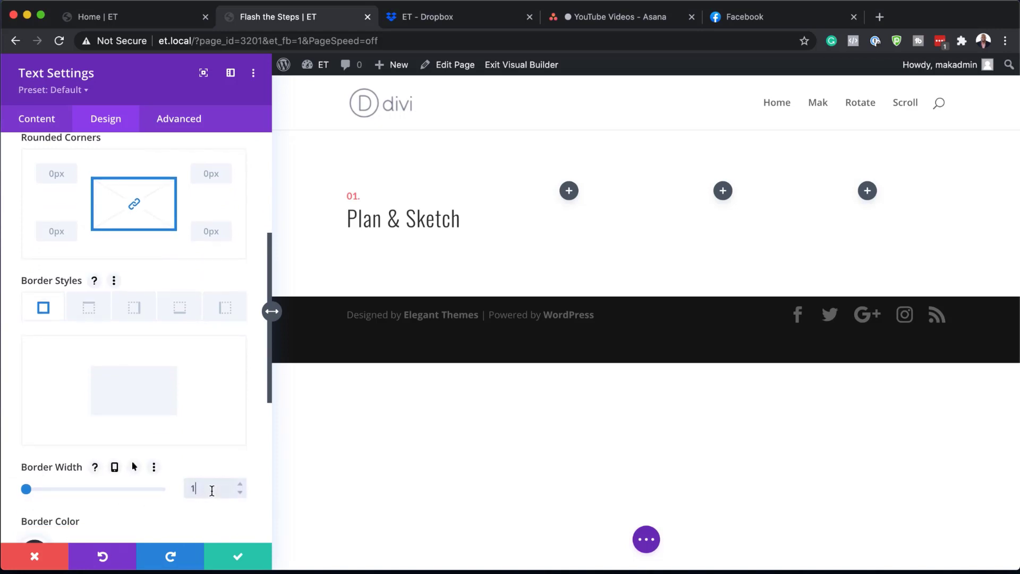
# - Set the text module's border color to rgba(166,166,166,0.16)
pyautogui.scroll(-3, 198, 485)
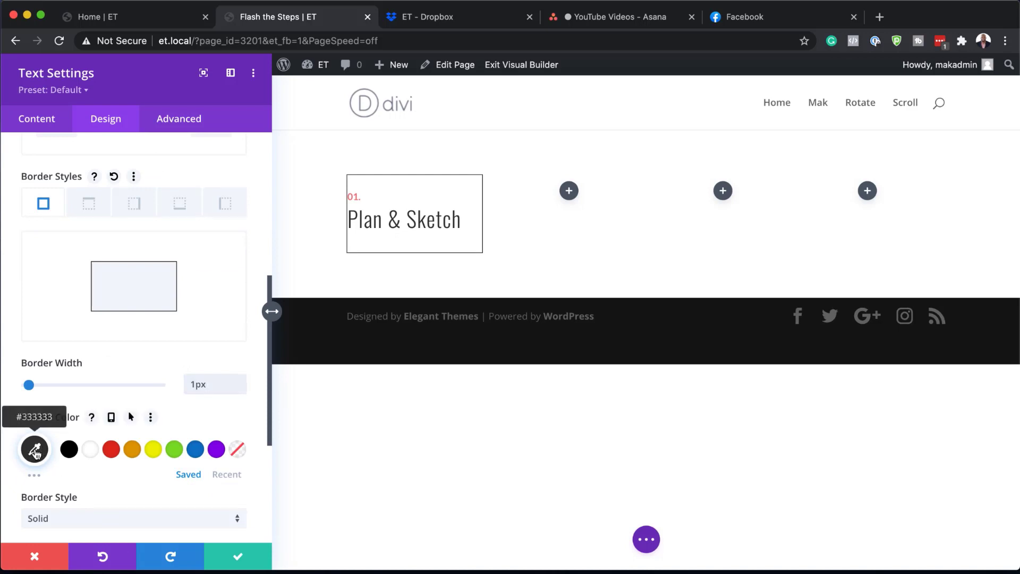
pyautogui.click(35, 451)
pyautogui.scroll(-2, 132, 452)
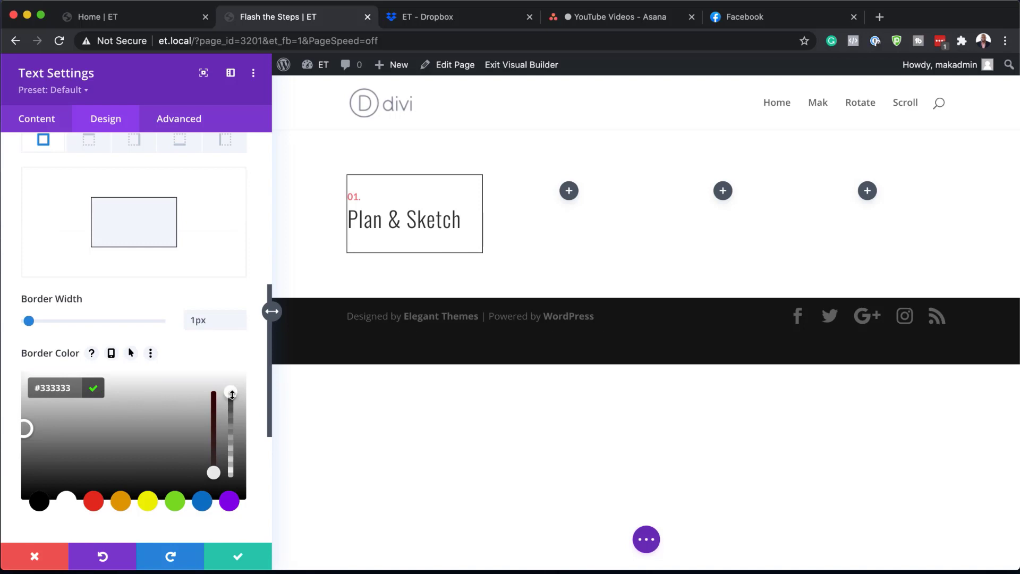
pyautogui.moveTo(232, 414); pyautogui.dragTo(231, 406)
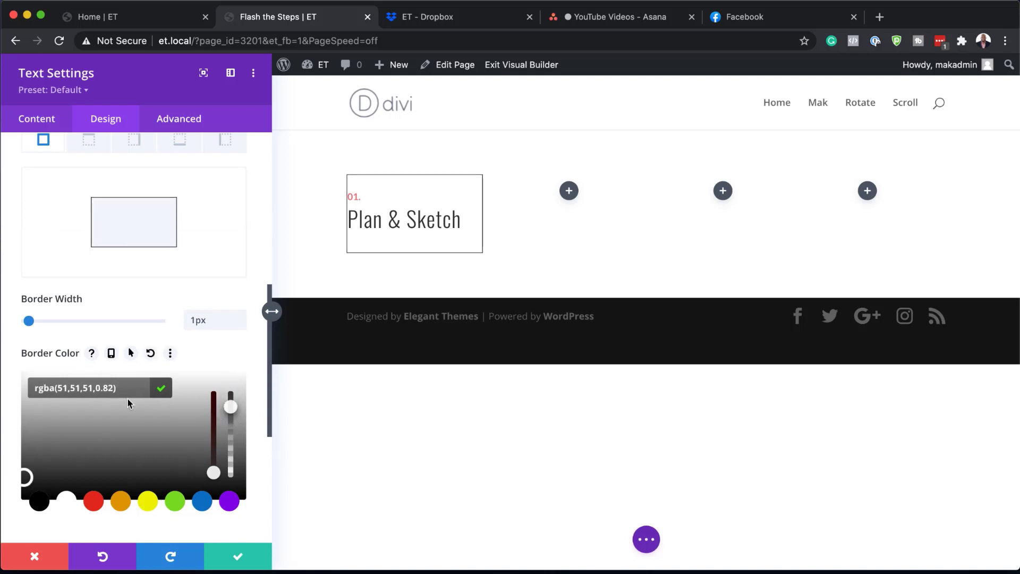
pyautogui.moveTo(58, 388); pyautogui.dragTo(77, 403)
pyautogui.write('166,166,166,0.16')
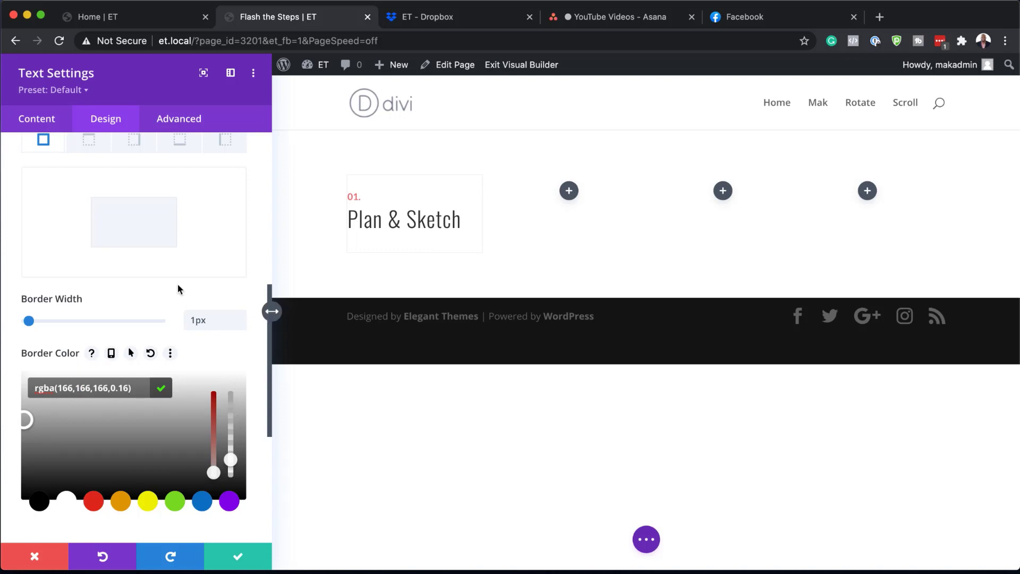
# - Set the text module's bottom margin to 0px
pyautogui.scroll(10, 178, 284)
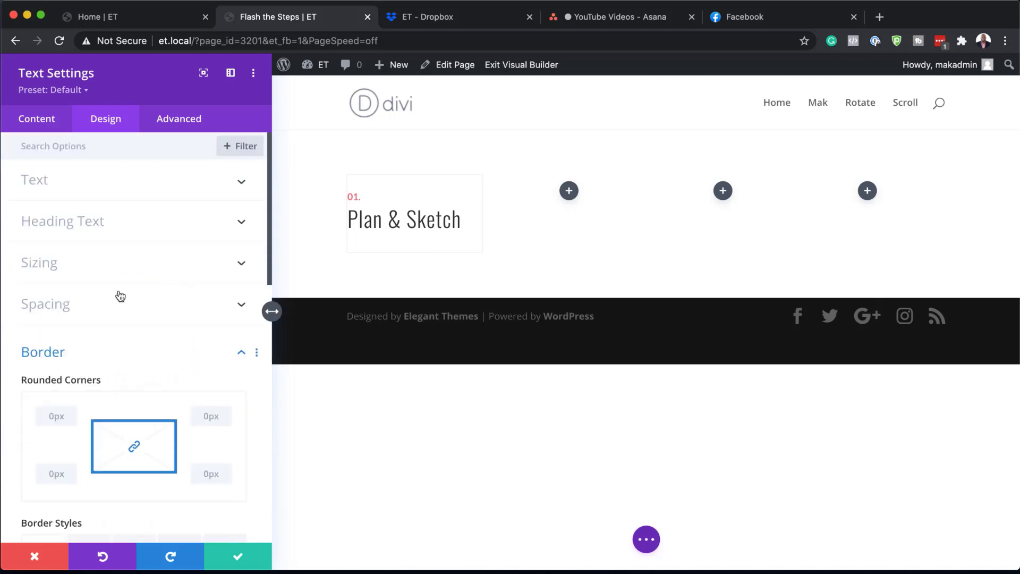
pyautogui.click(62, 304)
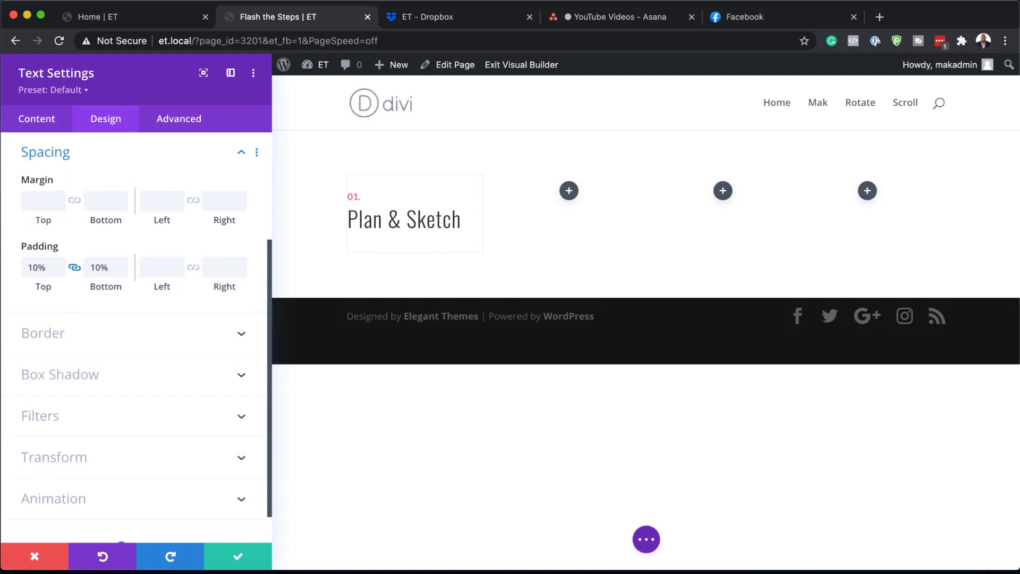
pyautogui.click(104, 204)
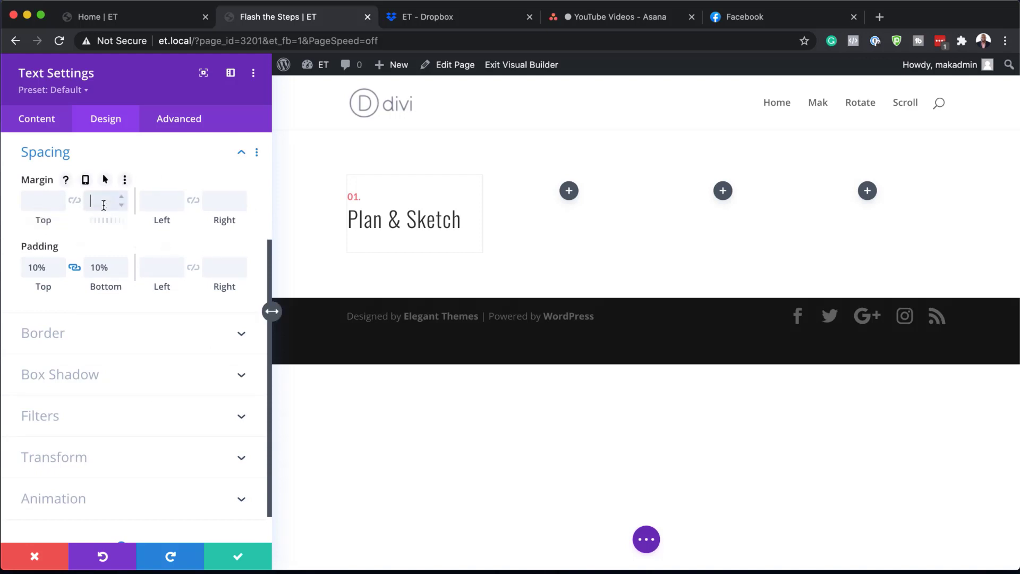
pyautogui.write('0')
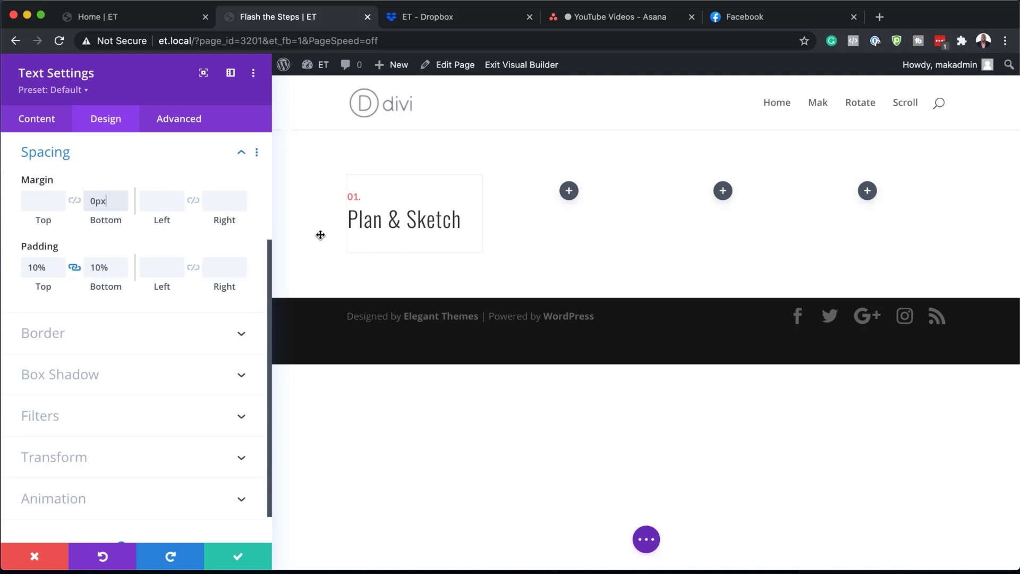
# - Set the text module's left padding to 10%, link the right padding to it, and save the module settings
pyautogui.scroll(-1, 244, 347)
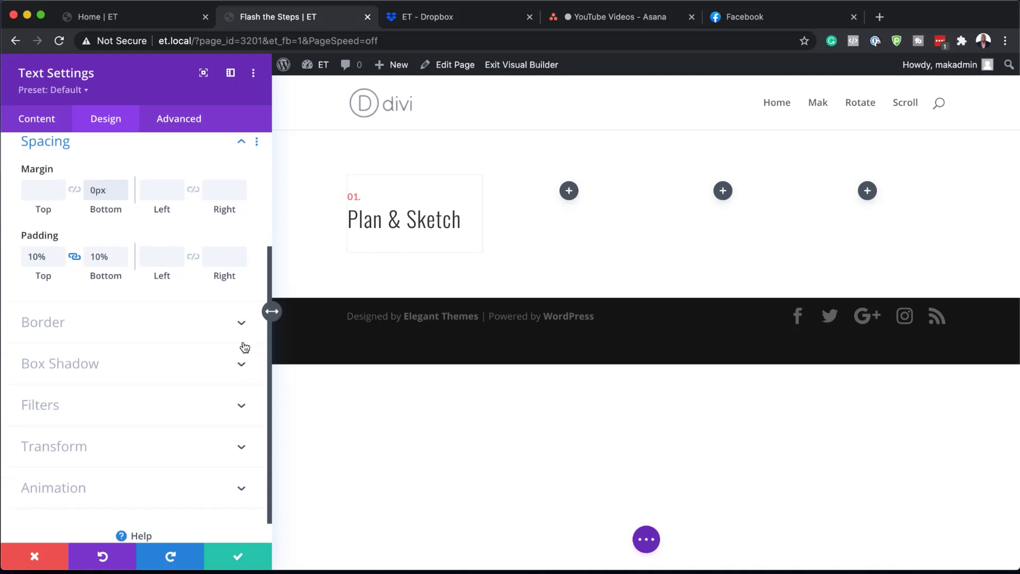
pyautogui.click(153, 255)
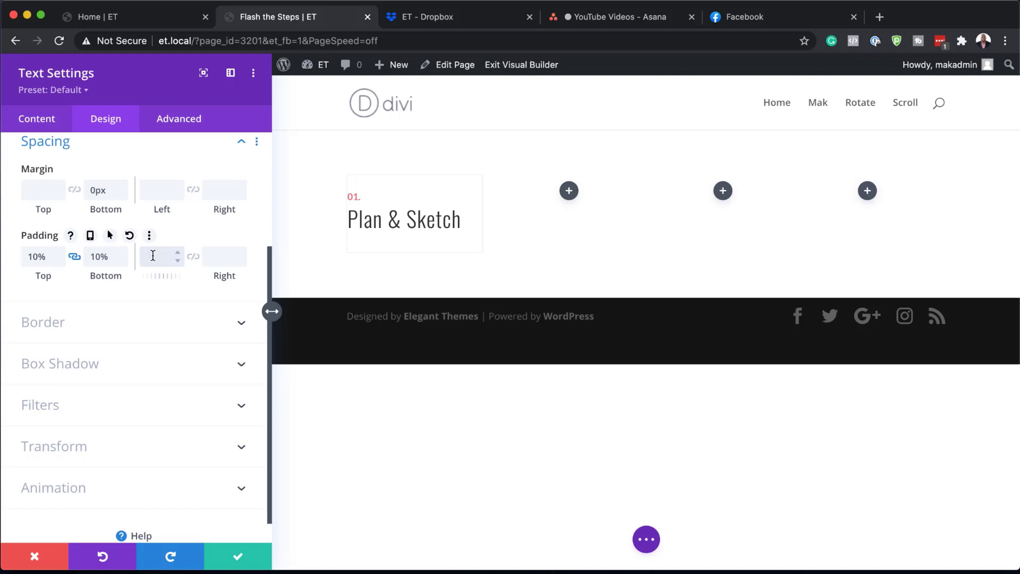
pyautogui.write('10%')
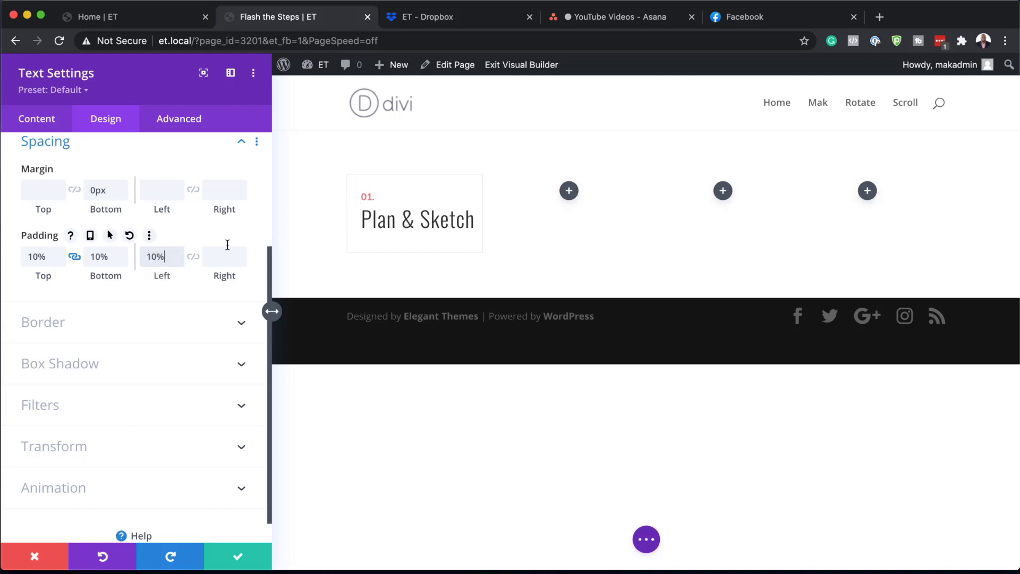
pyautogui.click(193, 258)
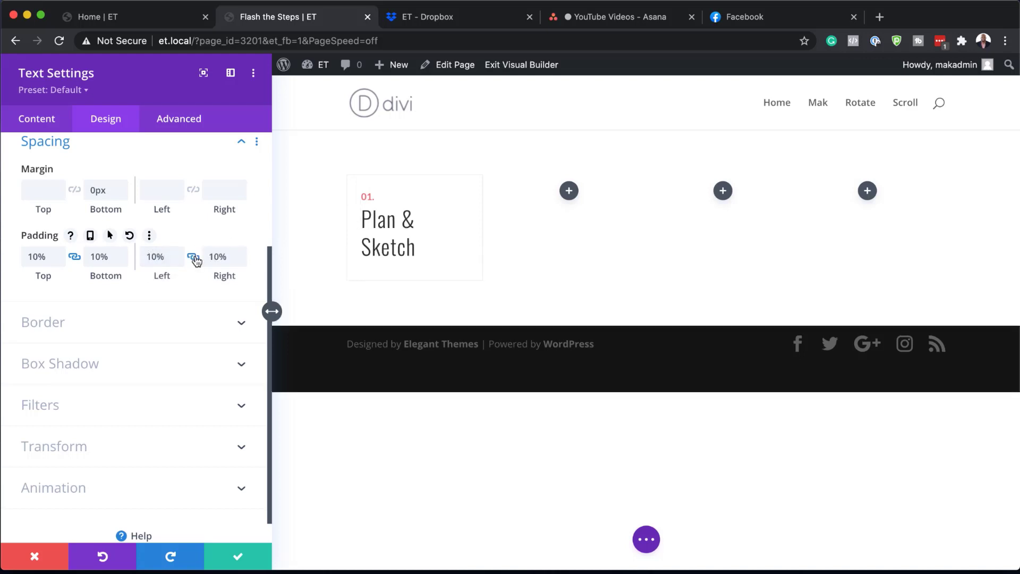
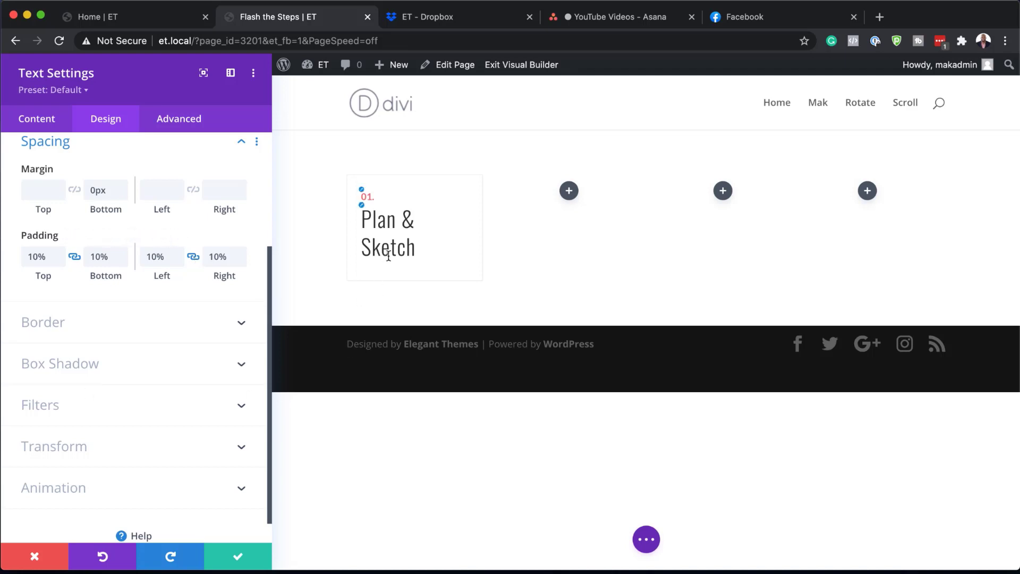
pyautogui.click(237, 557)
# - Insert an Image module below the "Plan & Sketch" text module in the first column
pyautogui.click(195, 249)
pyautogui.write('ima')
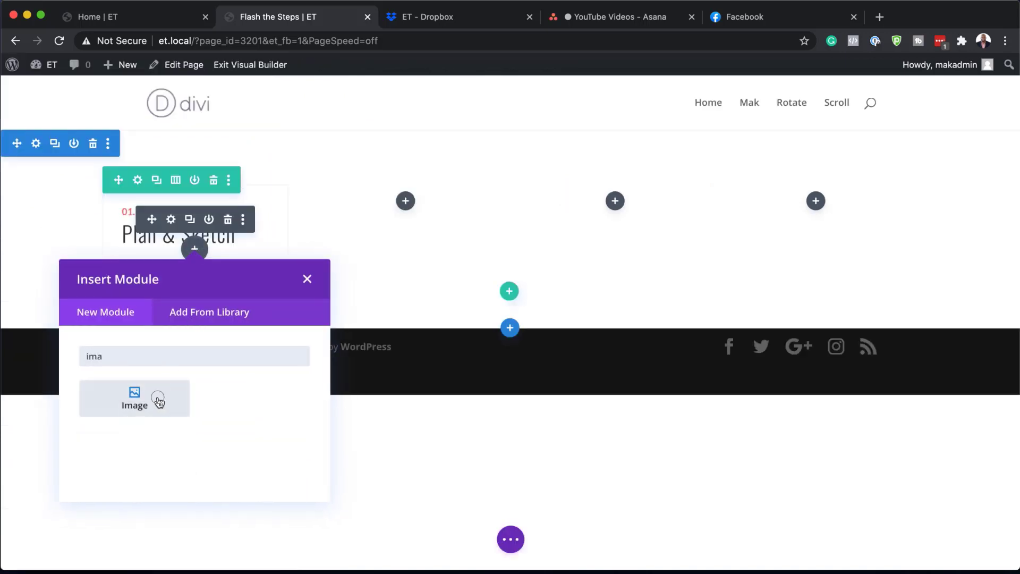
pyautogui.click(159, 399)
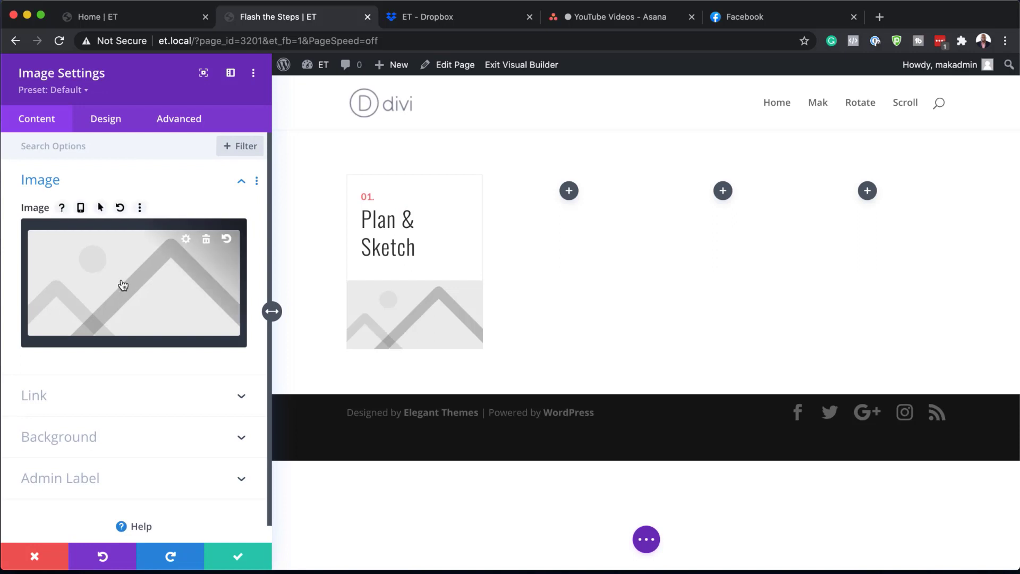
# - Set the first column's image to illustrator-illustration-01.png from the media library and save the module
pyautogui.click(123, 285)
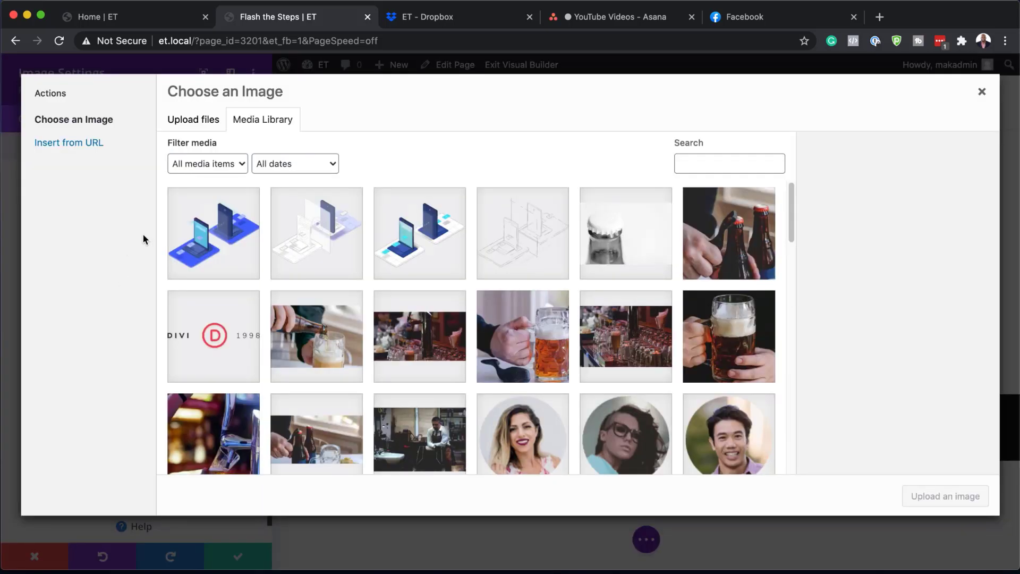
pyautogui.click(536, 243)
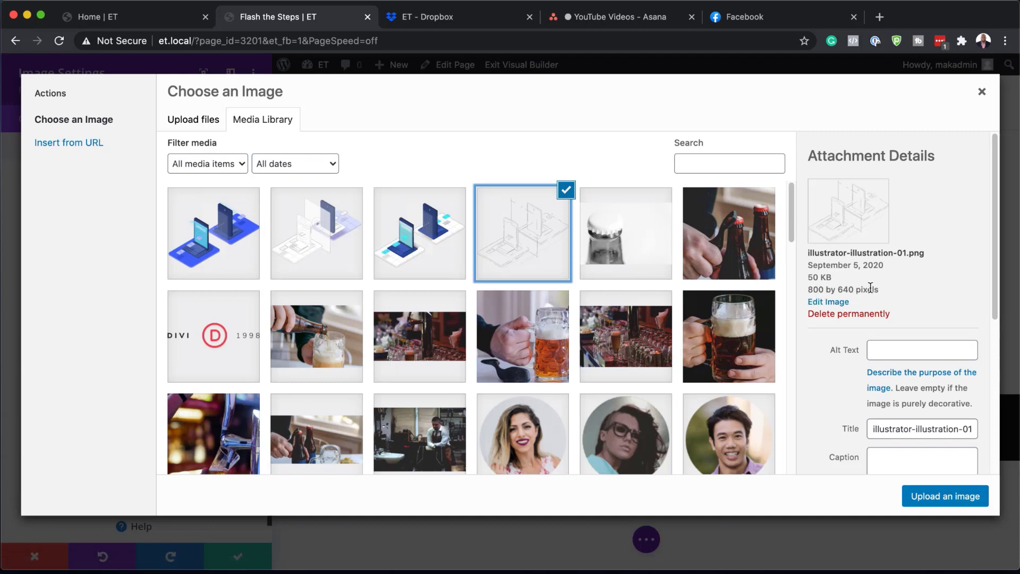
pyautogui.click(931, 500)
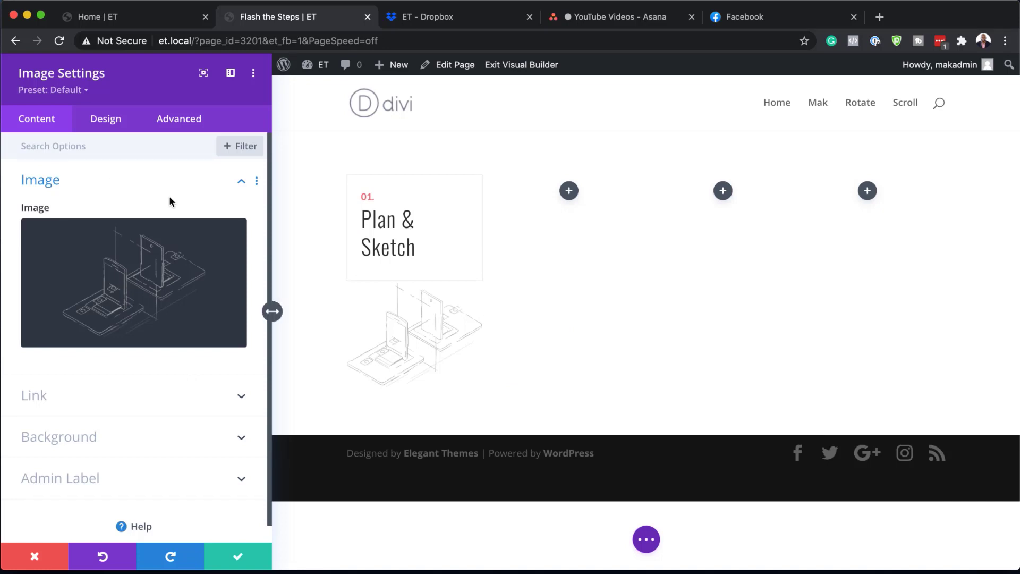
pyautogui.click(239, 558)
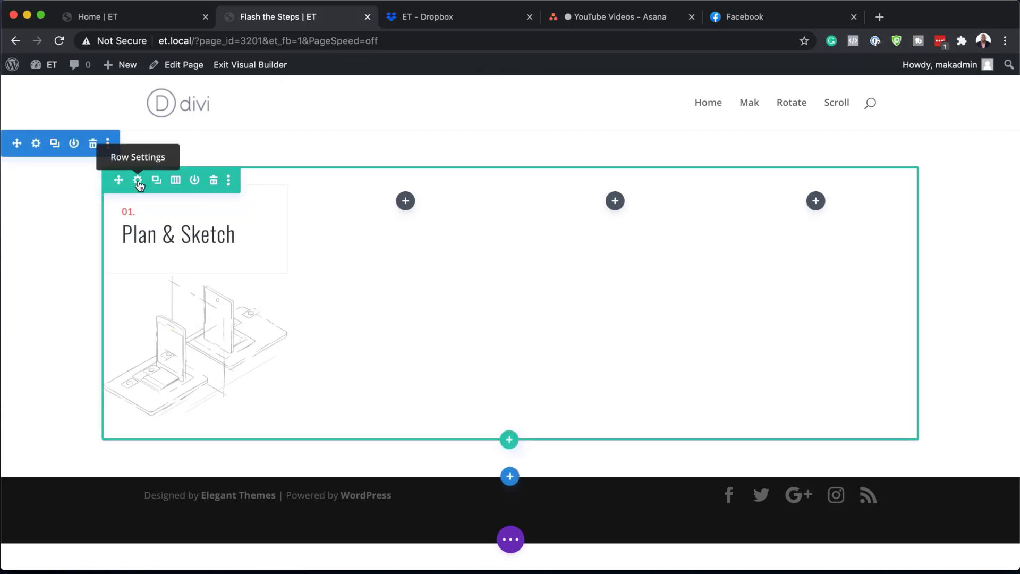
# - Delete the three empty columns from the row, keeping only the "Plan & Sketch" column
pyautogui.click(137, 180)
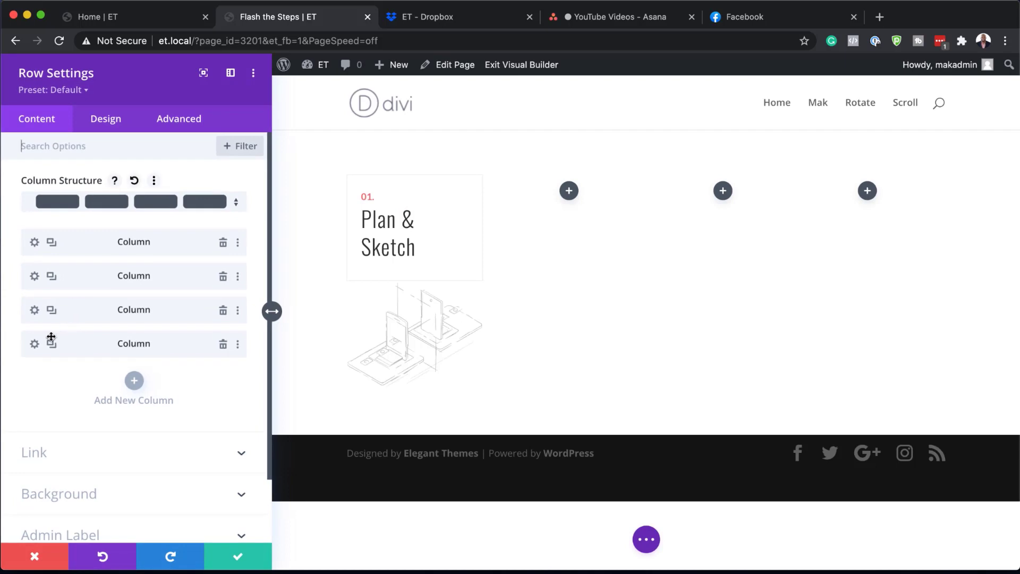
pyautogui.click(224, 344)
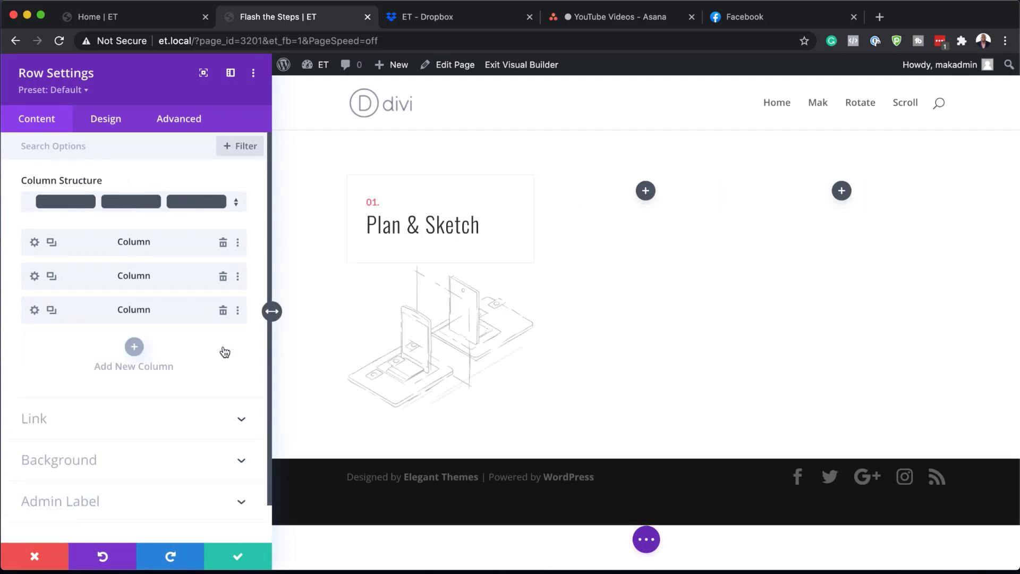
pyautogui.click(223, 310)
pyautogui.click(224, 277)
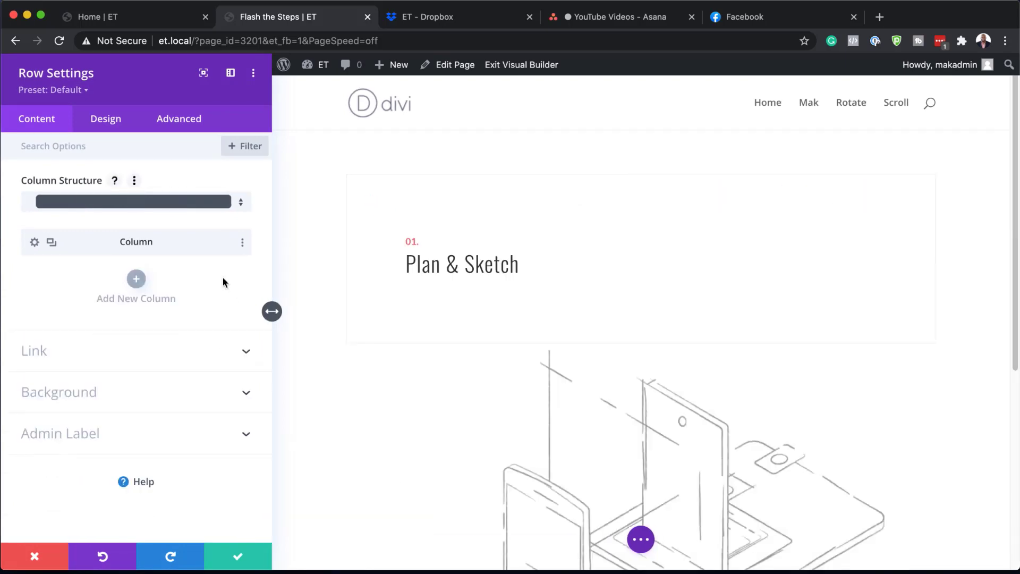
# - Duplicate the "Plan & Sketch" column three times to make four columns and save the row
pyautogui.click(51, 242)
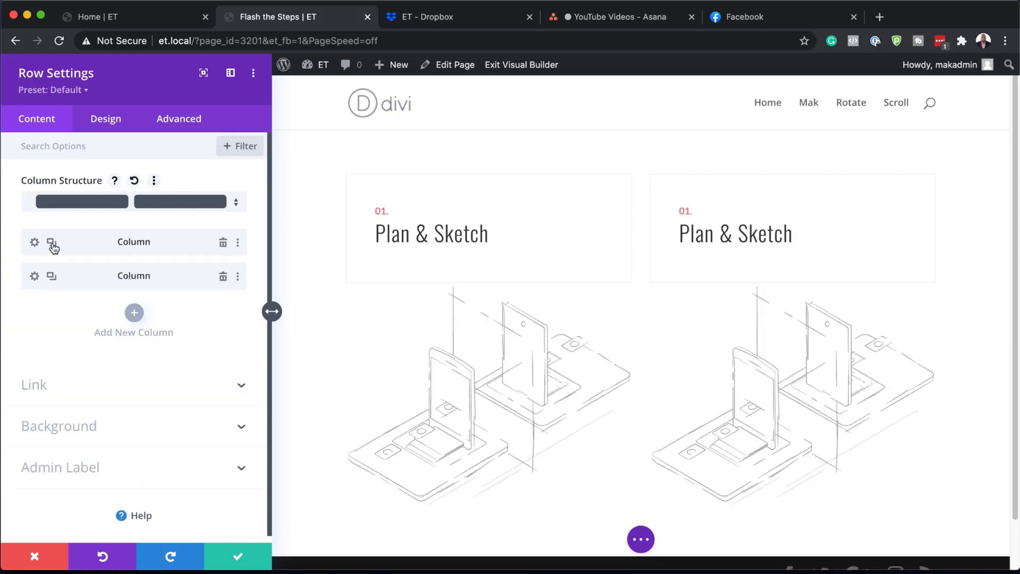
pyautogui.click(52, 242)
pyautogui.click(52, 242)
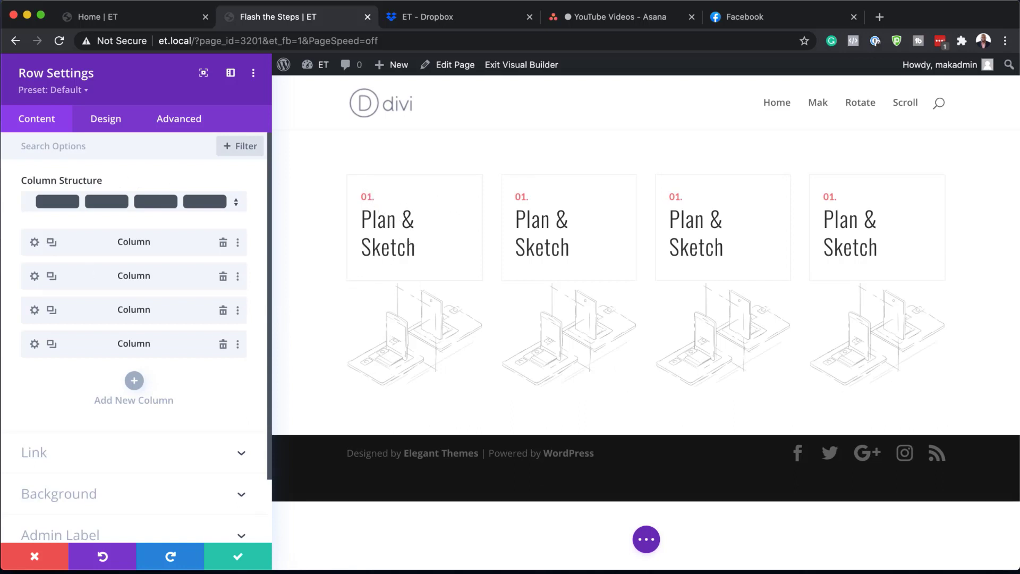
pyautogui.click(239, 560)
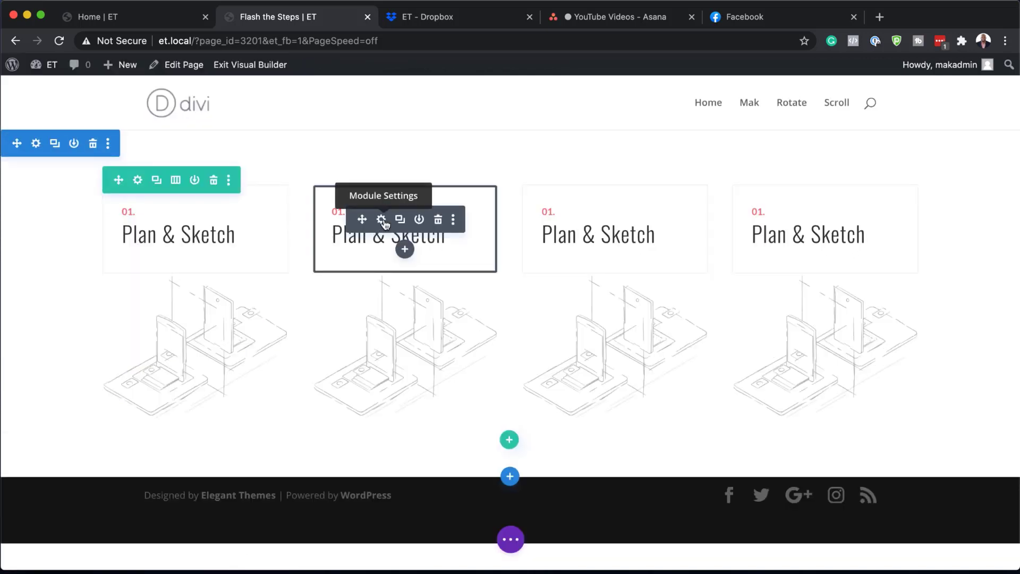
# - Change the second column's heading to "Digital Refinement" and save the text module
pyautogui.click(382, 219)
pyautogui.moveTo(146, 366); pyautogui.dragTo(12, 358)
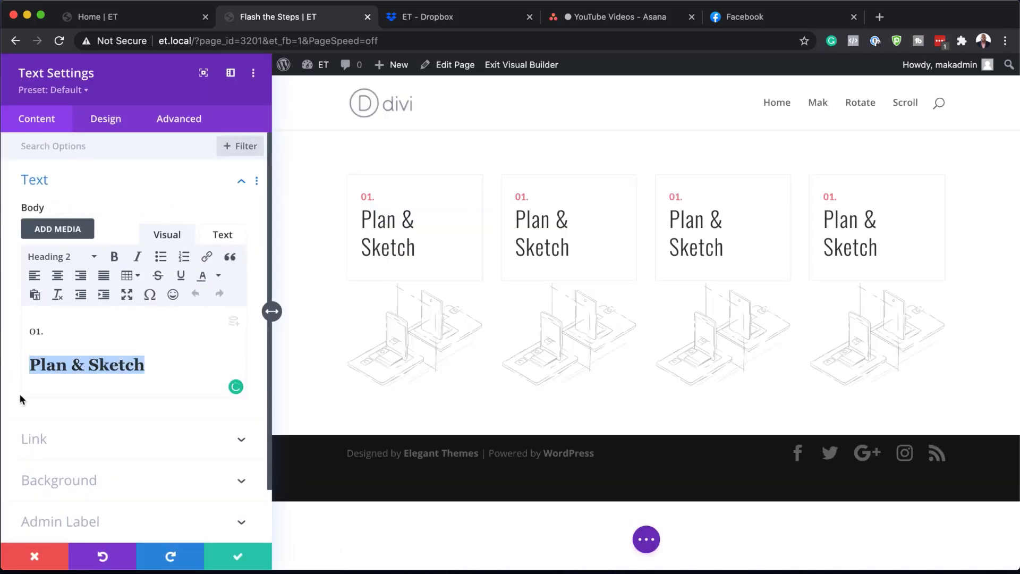
pyautogui.write('Digital Refinement')
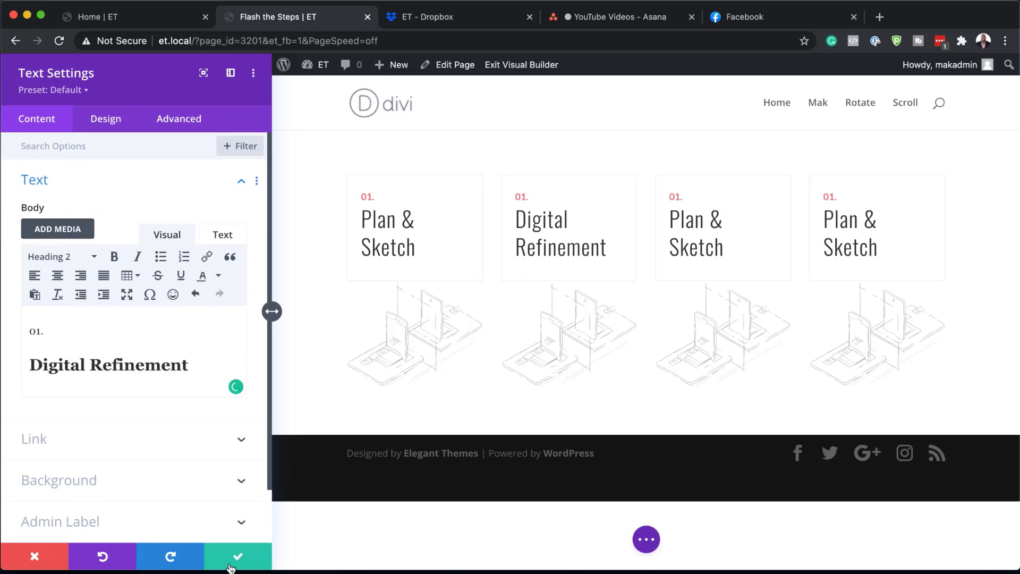
pyautogui.click(234, 556)
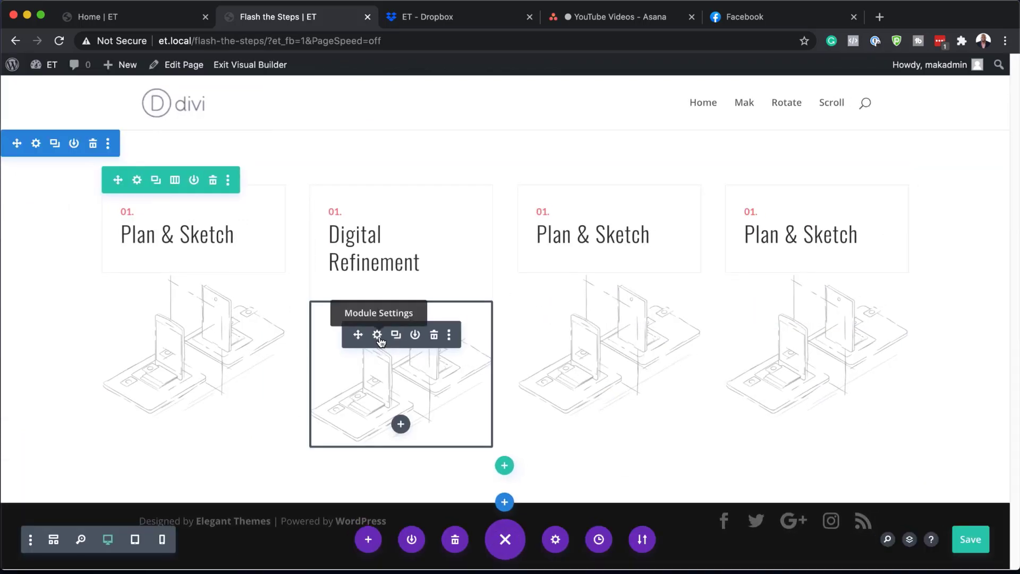
# - Replace the second column's image with illustrator-illustration-04.png from the media library and save the module
pyautogui.click(378, 336)
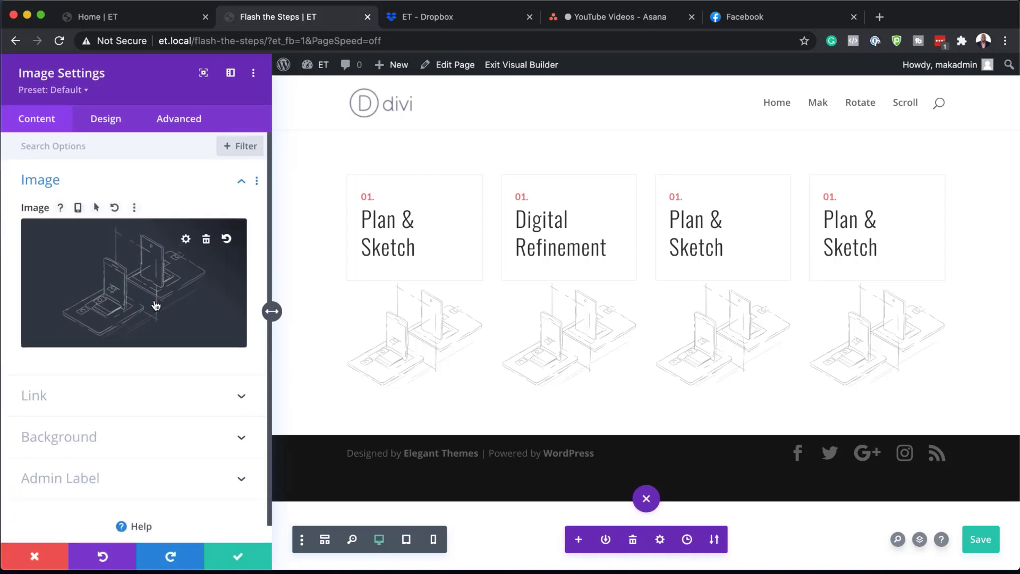
pyautogui.click(154, 301)
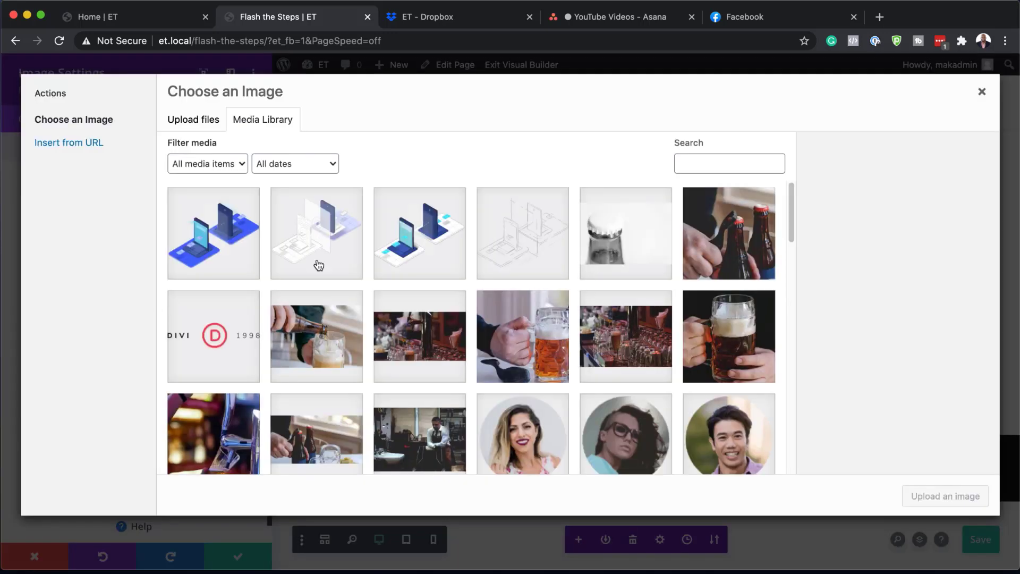
pyautogui.click(325, 242)
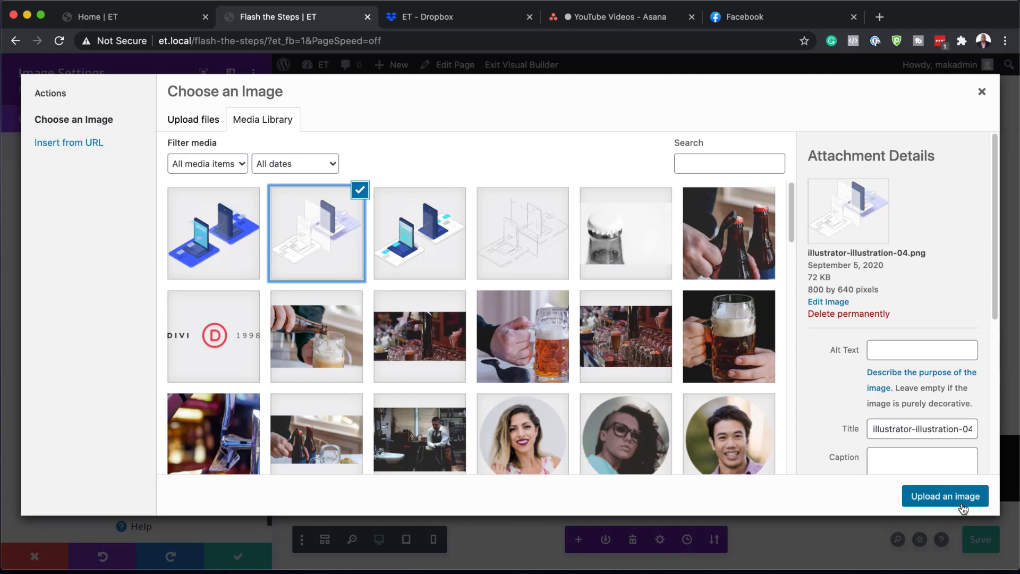
pyautogui.click(946, 496)
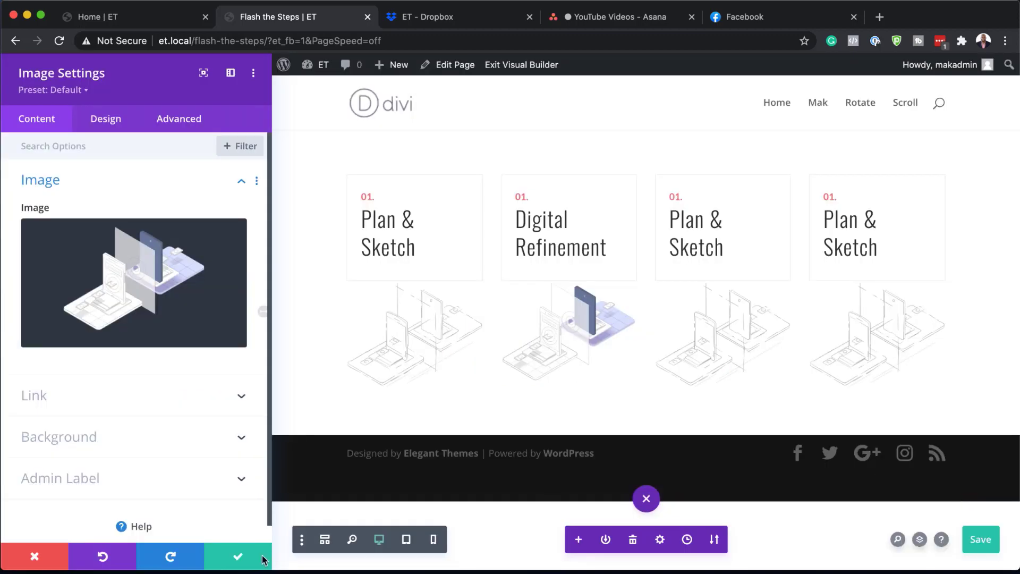
pyautogui.click(234, 552)
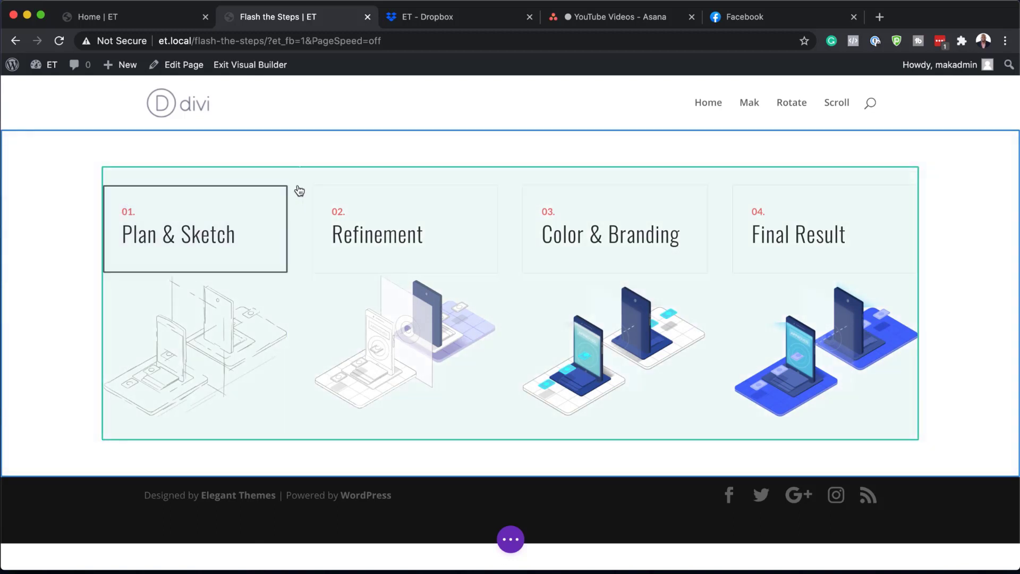
# - Enable the Fading In and Out scroll effect on the row's first column with an ending opacity of 0%
pyautogui.moveTo(312, 178)
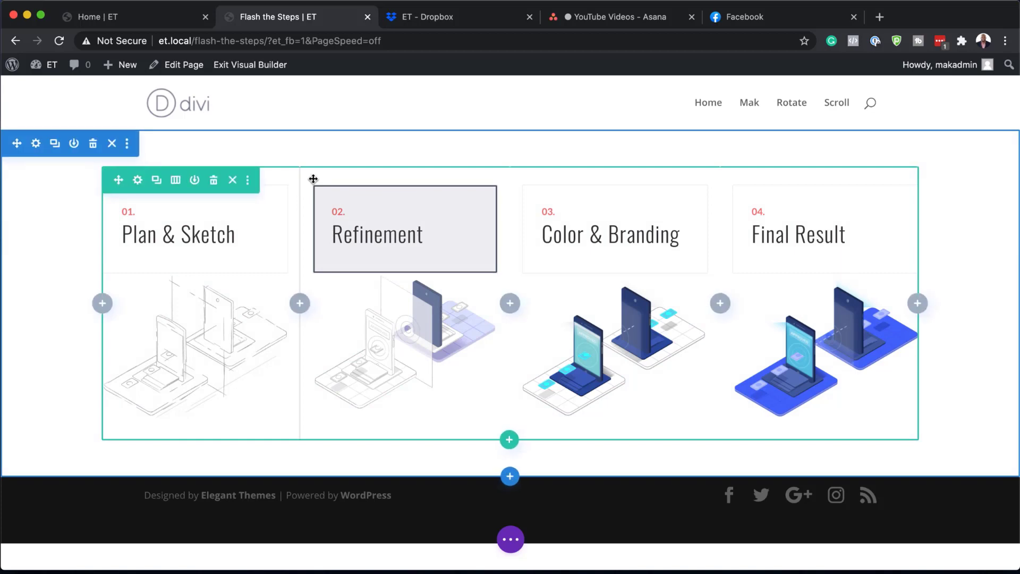
pyautogui.click(139, 180)
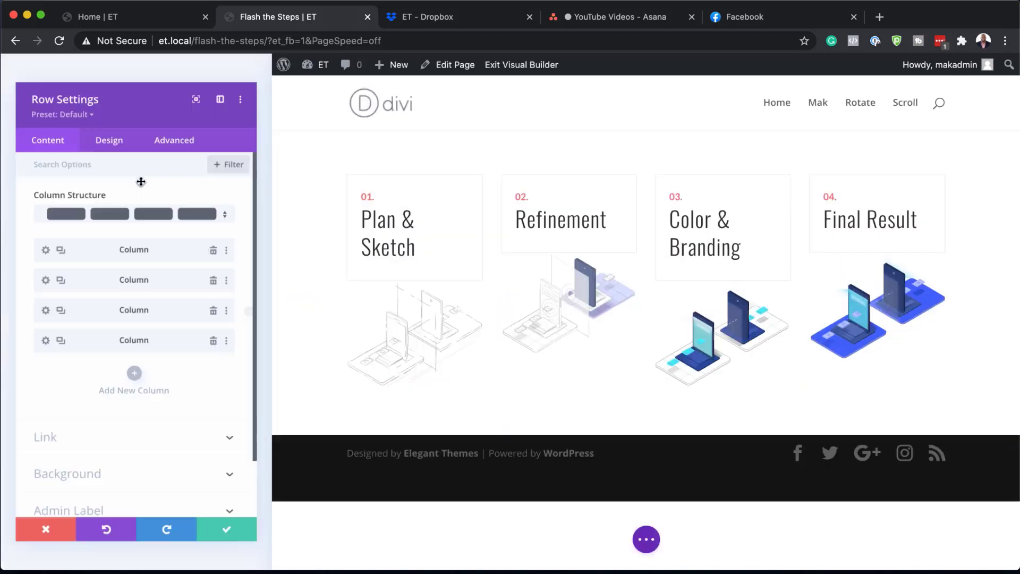
pyautogui.click(34, 243)
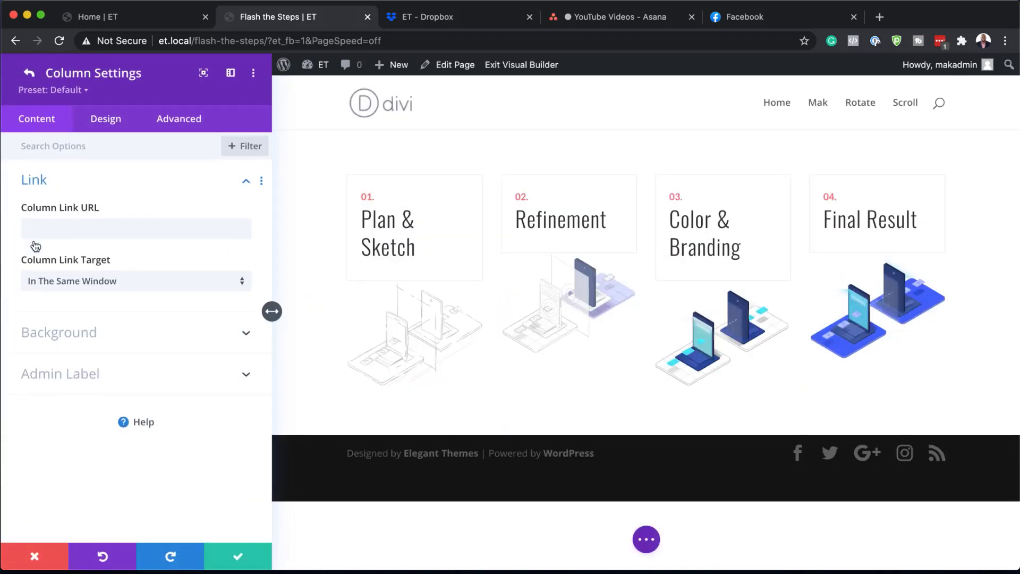
pyautogui.click(179, 118)
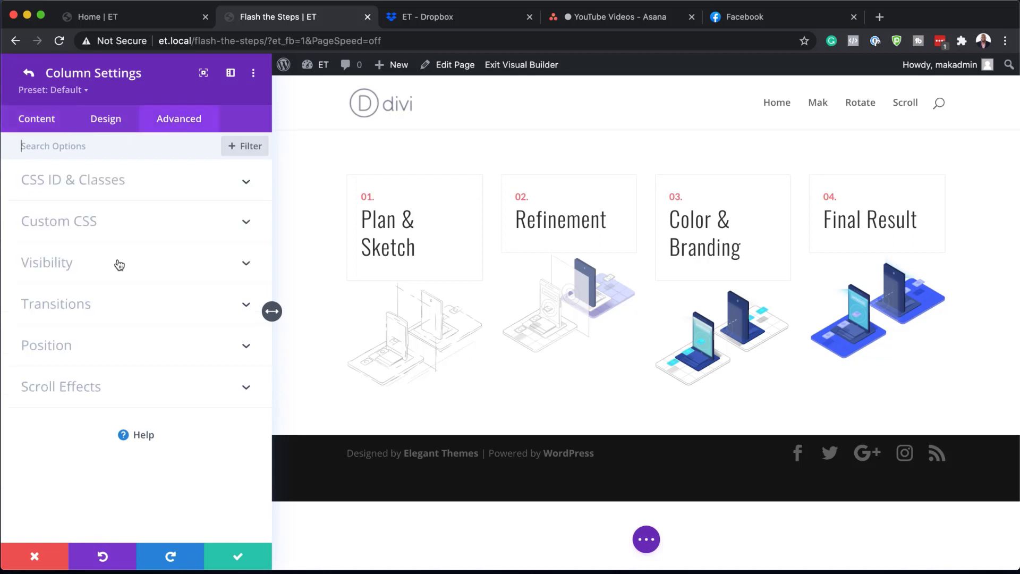
pyautogui.click(82, 386)
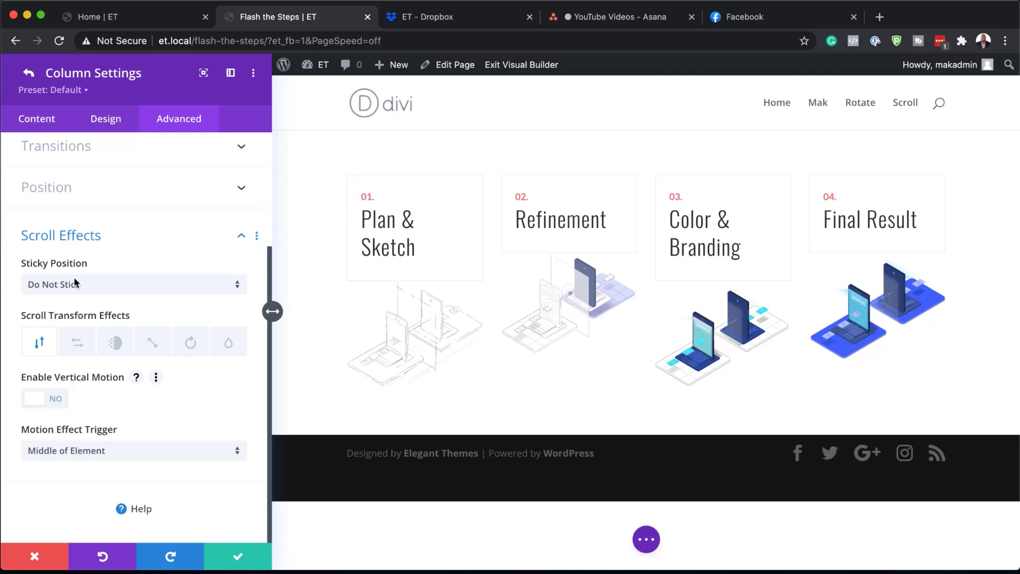
pyautogui.click(116, 344)
pyautogui.click(57, 403)
pyautogui.scroll(-2, 100, 466)
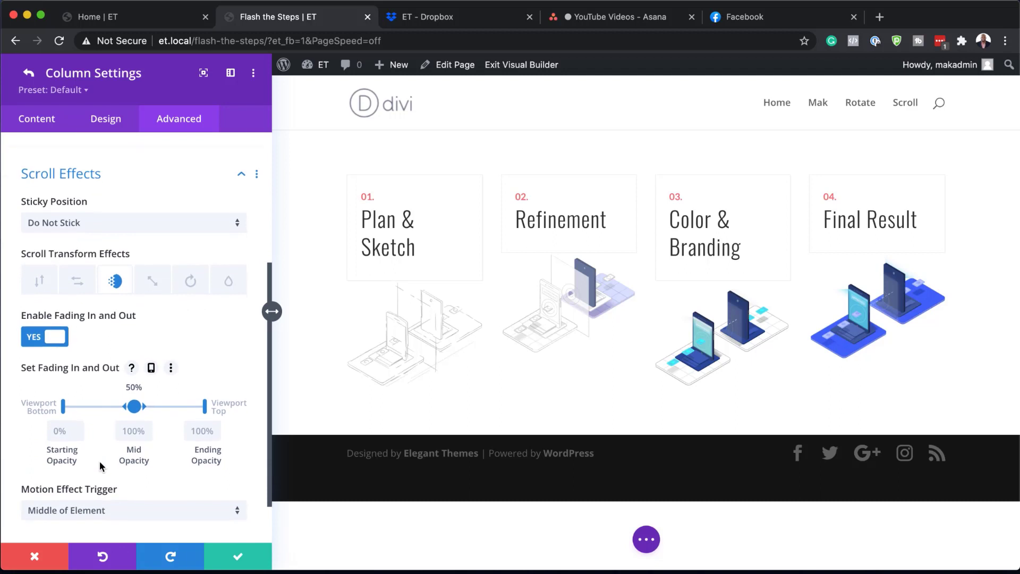
pyautogui.doubleClick(194, 431)
pyautogui.write('0')
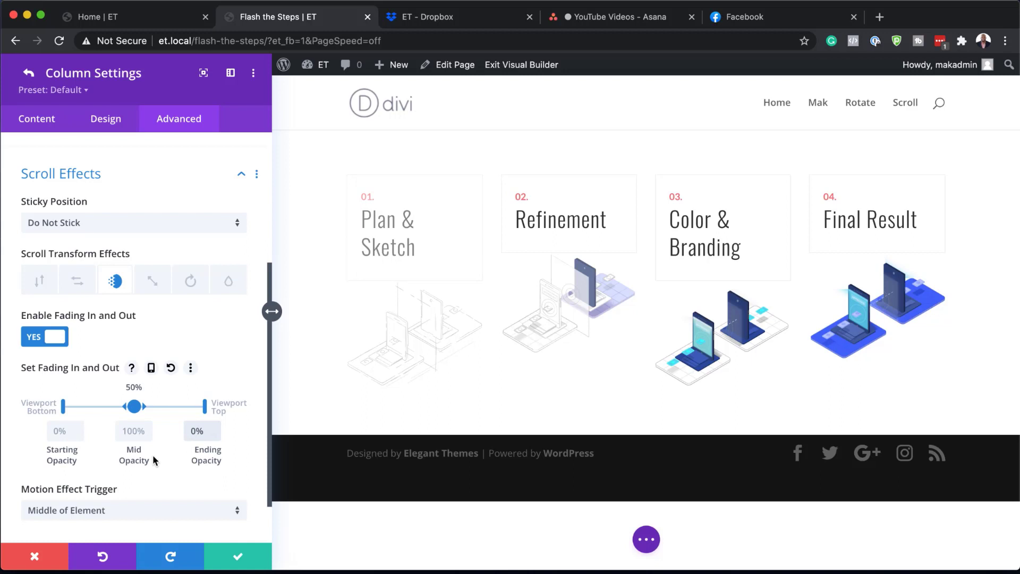
# - Set the first column's fading range to start at 35%, stay at mid opacity from 40% to 60%, and end at 65%, then save
pyautogui.moveTo(142, 407); pyautogui.dragTo(121, 407)
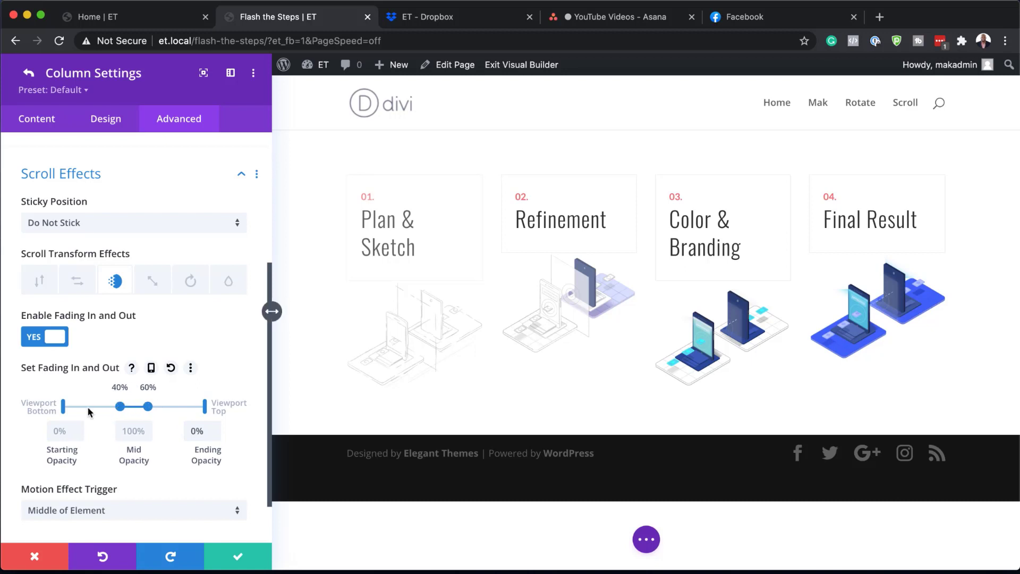
pyautogui.moveTo(64, 407); pyautogui.dragTo(112, 407)
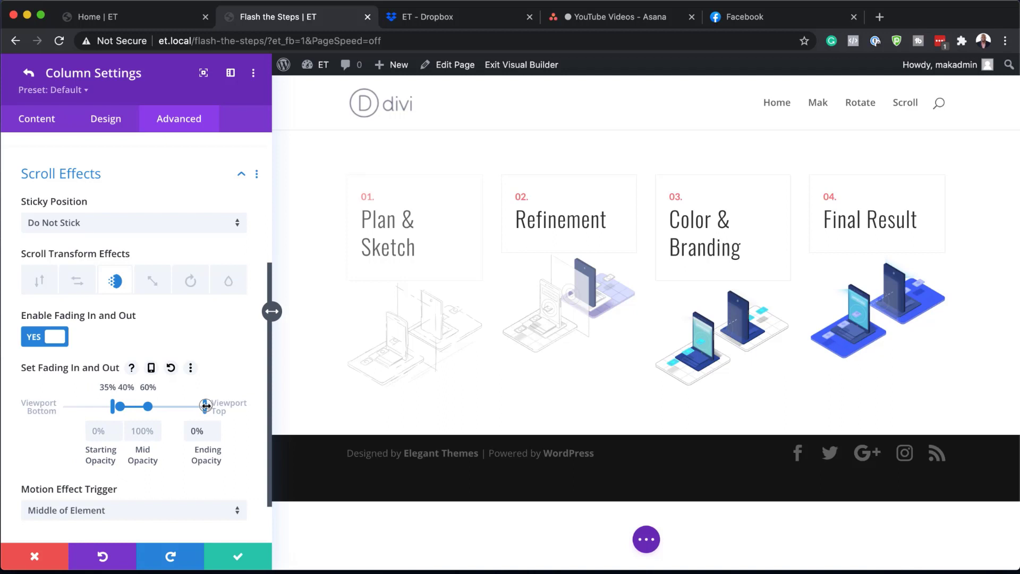
pyautogui.moveTo(206, 405); pyautogui.dragTo(154, 407)
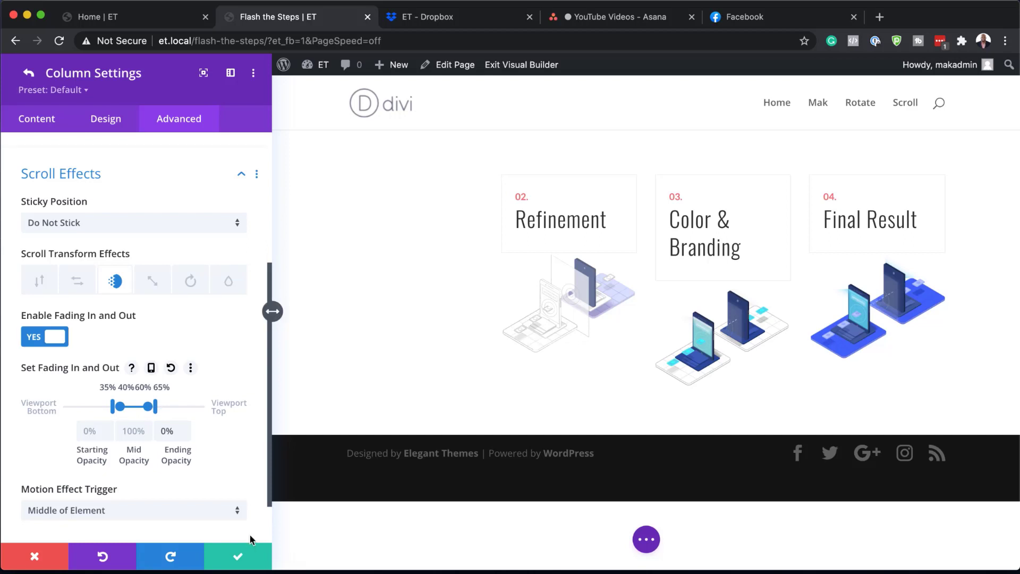
pyautogui.click(234, 556)
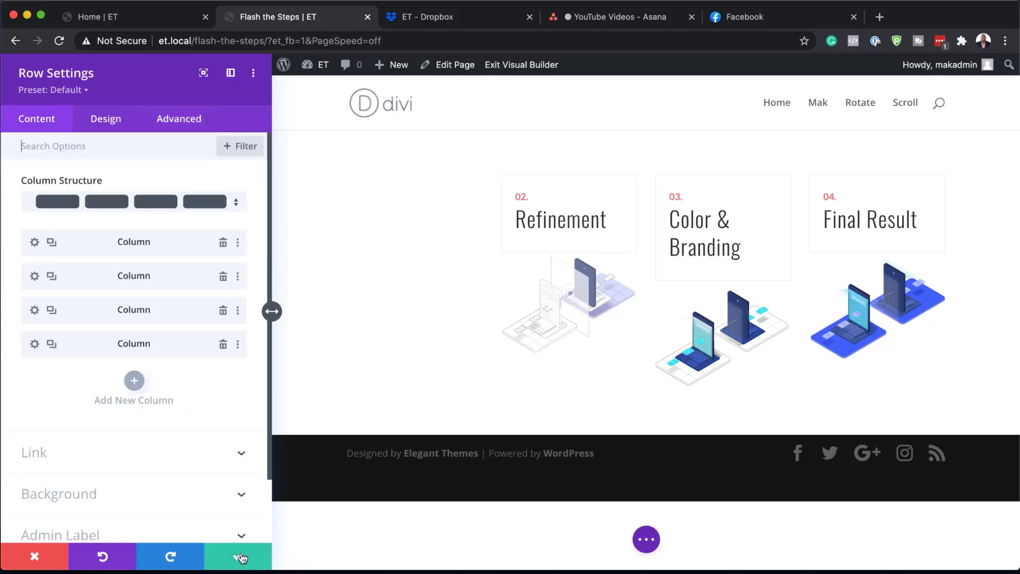
# - Enable the Fading In and Out scroll effect on the row's third column
pyautogui.click(36, 310)
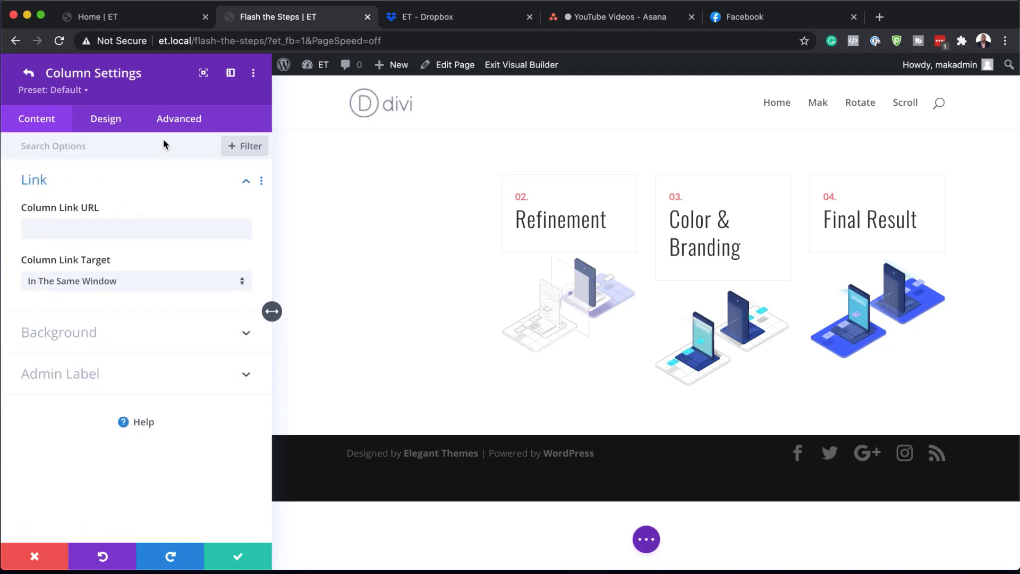
pyautogui.click(175, 119)
pyautogui.click(89, 386)
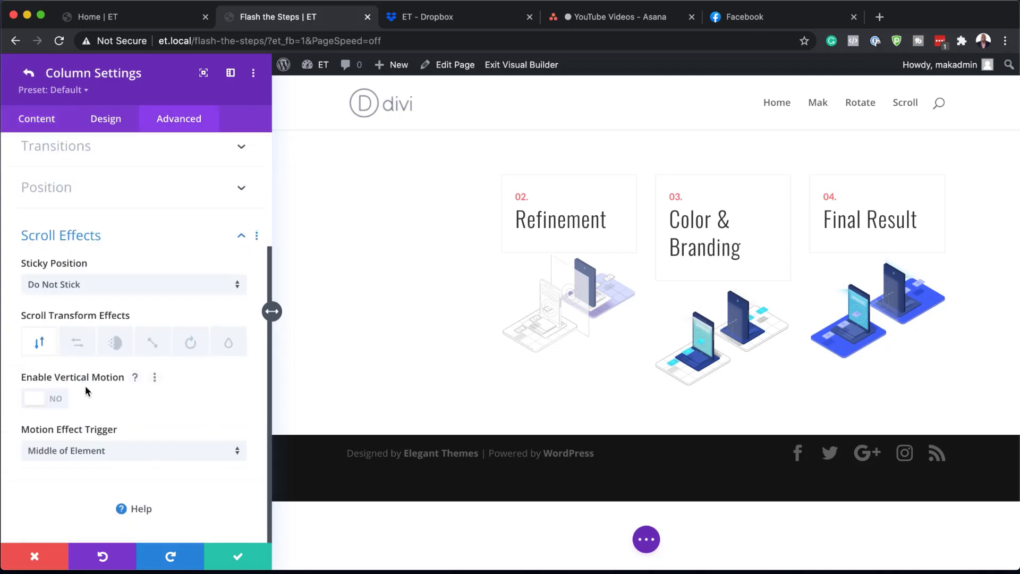
pyautogui.click(116, 343)
pyautogui.click(50, 402)
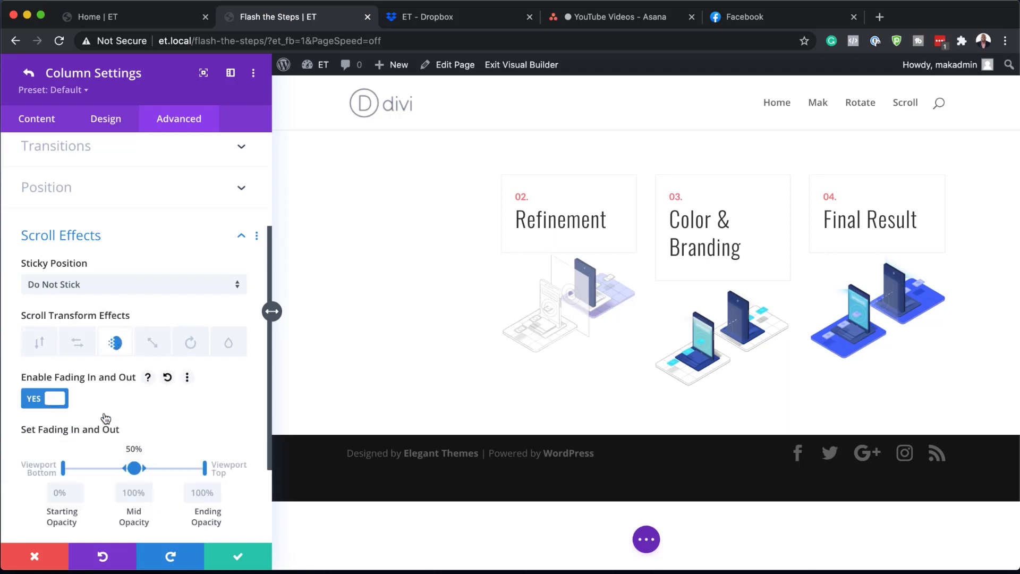
pyautogui.scroll(-1, 145, 453)
# - Set the third column's fading points to 50%, 55%, 75% and 80% with 0% ending opacity, and return to the row settings
pyautogui.moveTo(145, 455)
pyautogui.mouseDown()
pyautogui.moveTo(180, 450)
pyautogui.moveTo(127, 452)
pyautogui.moveTo(140, 451)
pyautogui.mouseUp()
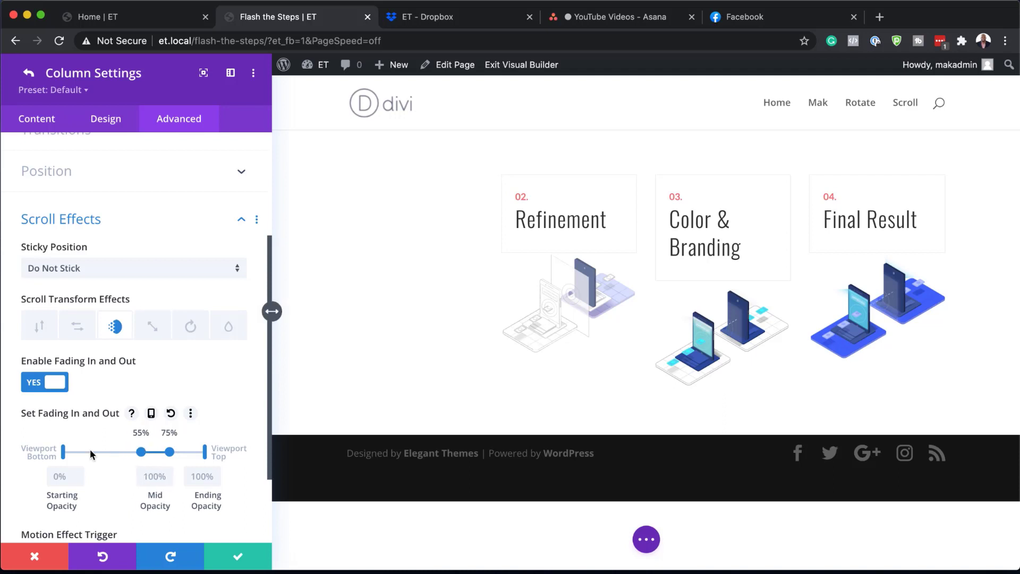
pyautogui.scroll(-1, 90, 449)
pyautogui.moveTo(63, 444); pyautogui.dragTo(134, 439)
pyautogui.moveTo(205, 444); pyautogui.dragTo(175, 444)
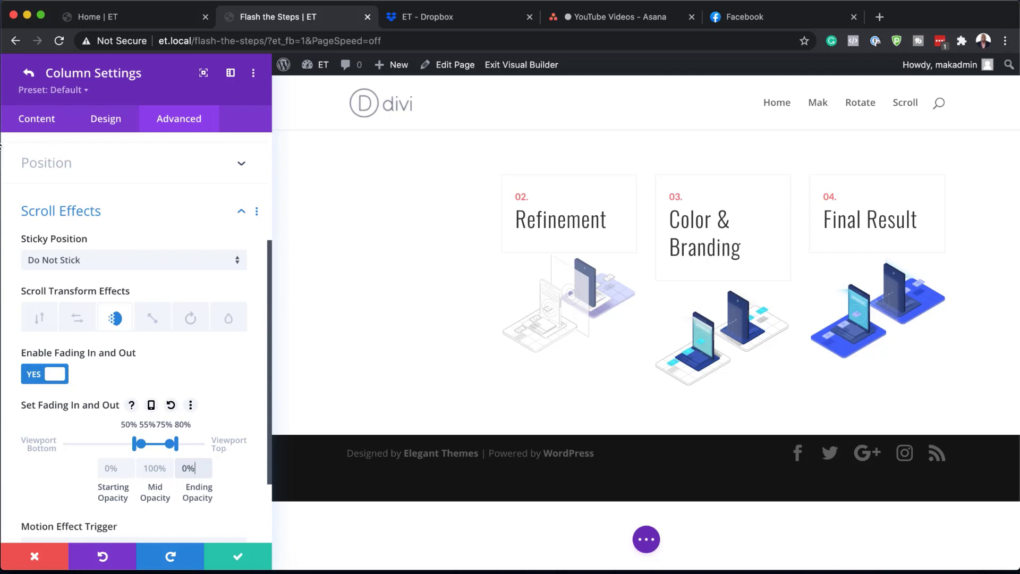
pyautogui.click(29, 73)
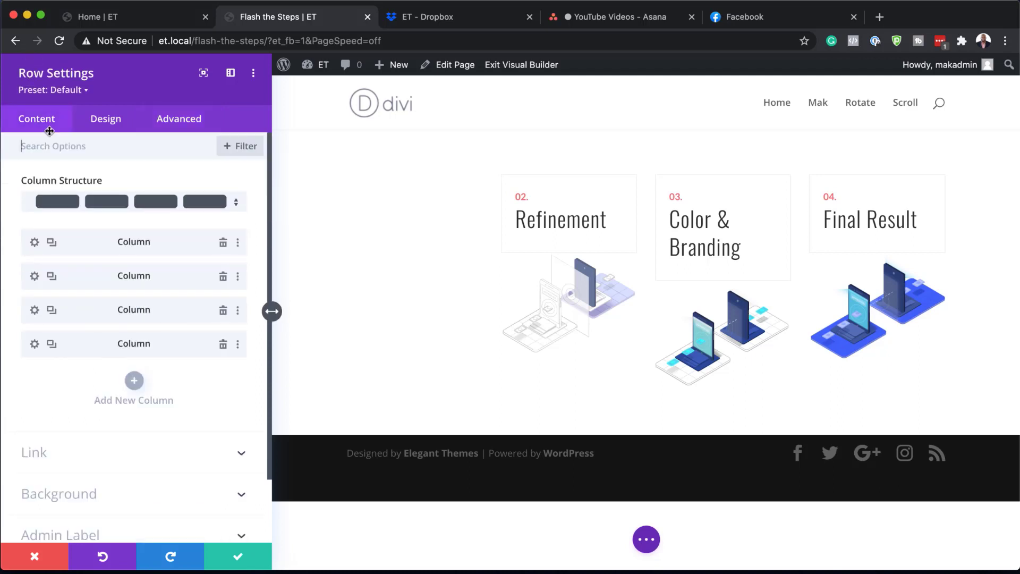
# - Enable the Fading In and Out scroll effect on the row's fourth column
pyautogui.click(34, 346)
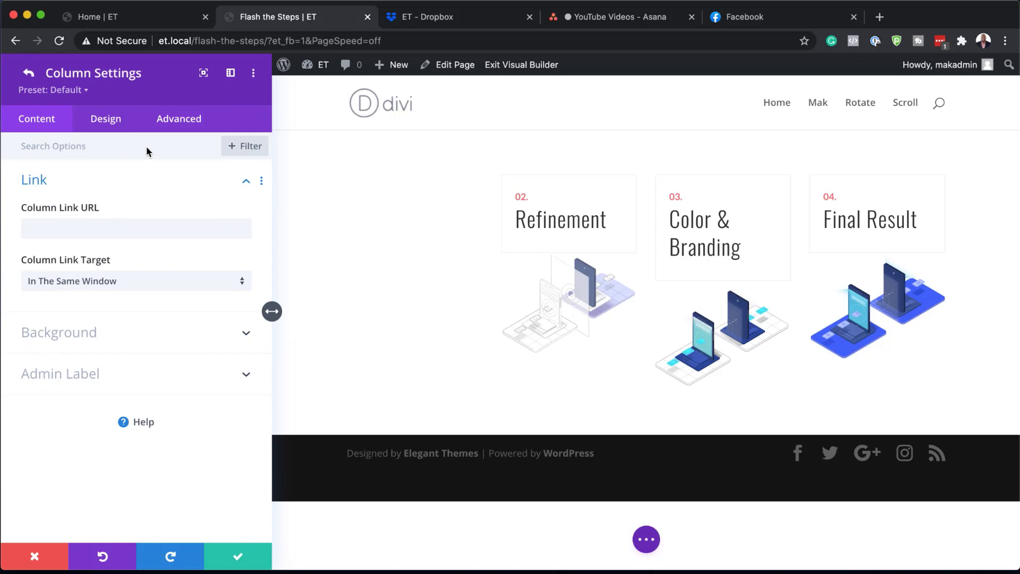
pyautogui.click(183, 119)
pyautogui.click(78, 387)
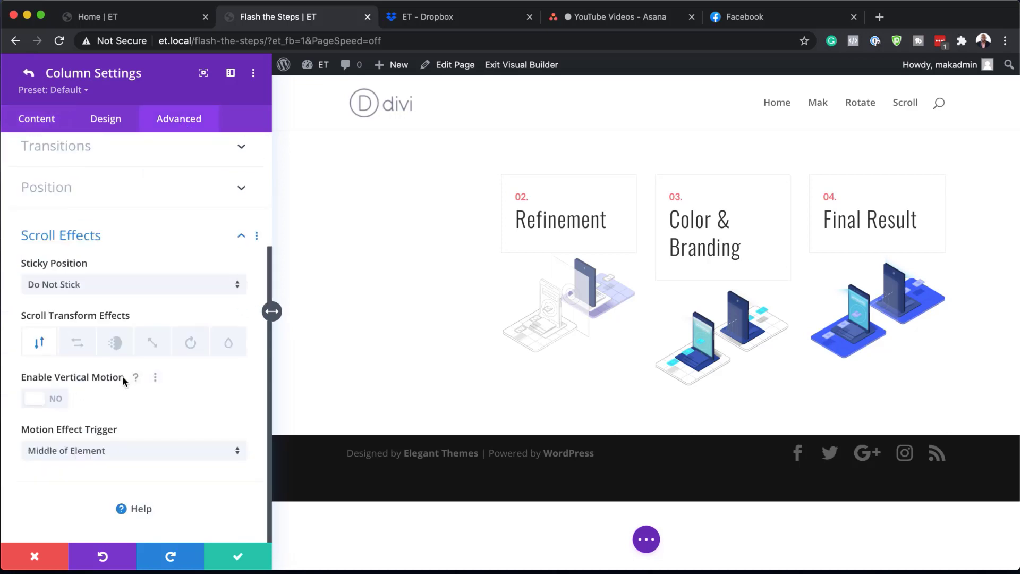
pyautogui.click(115, 343)
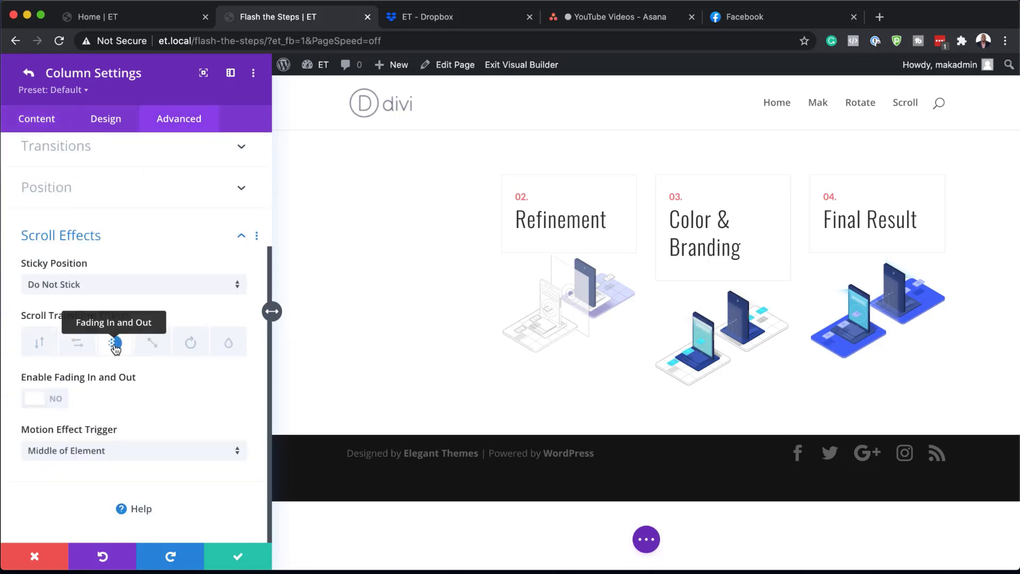
pyautogui.click(57, 400)
# - Set the fourth column's fading points to 65%, 70%, 90% and 95% with 0% ending opacity, and return to the row settings
pyautogui.scroll(-2, 110, 416)
pyautogui.moveTo(135, 423); pyautogui.dragTo(198, 424)
pyautogui.moveTo(63, 423); pyautogui.dragTo(158, 414)
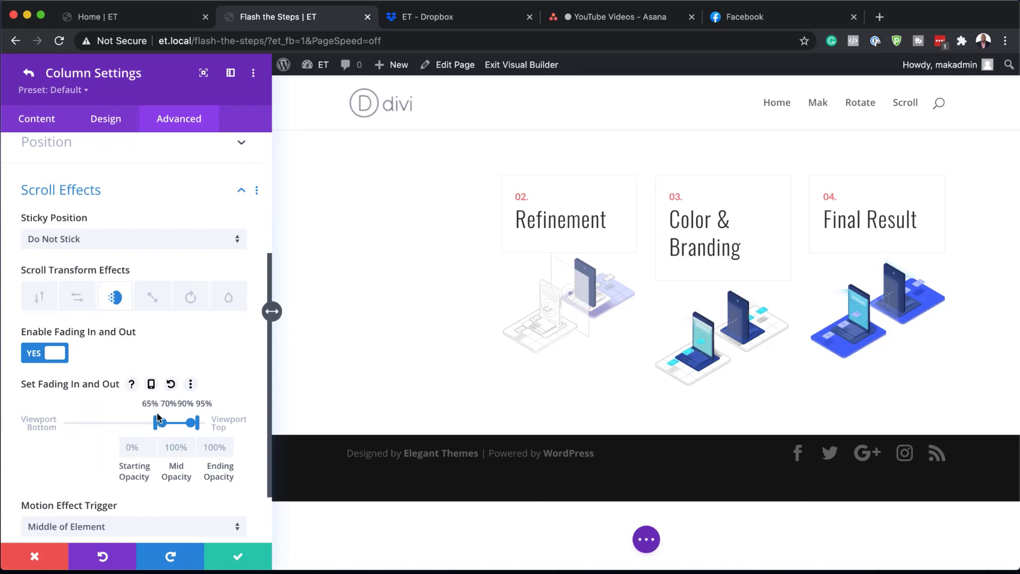
pyautogui.scroll(-3, 198, 481)
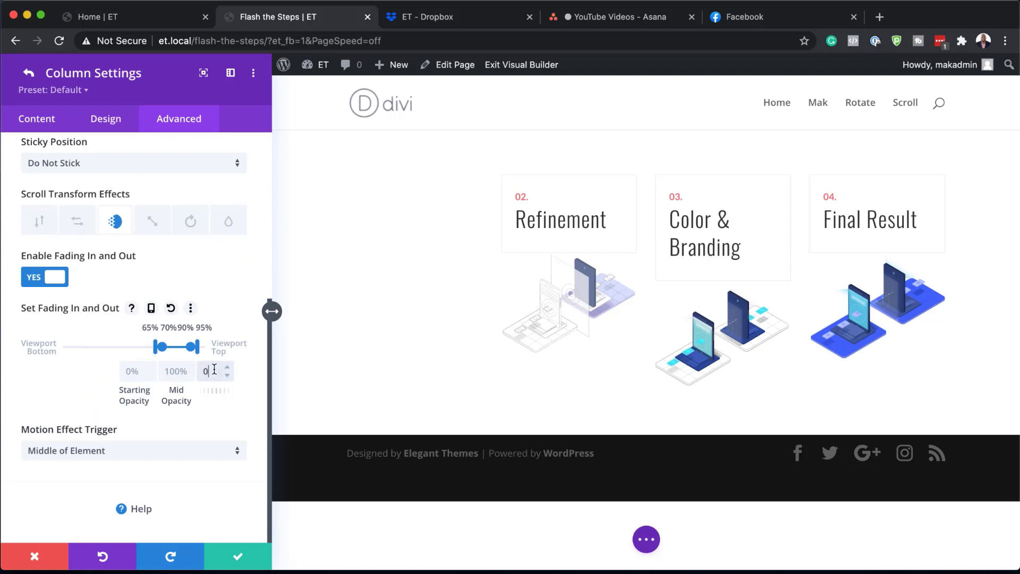
pyautogui.click(30, 75)
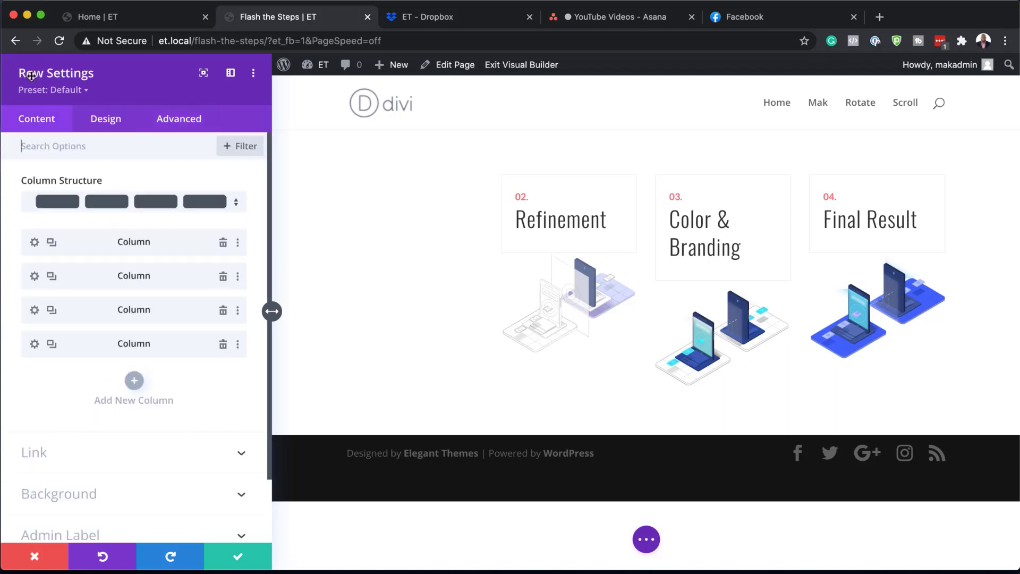
# - Enable the Fading In and Out scroll effect on the row's second column
pyautogui.click(34, 276)
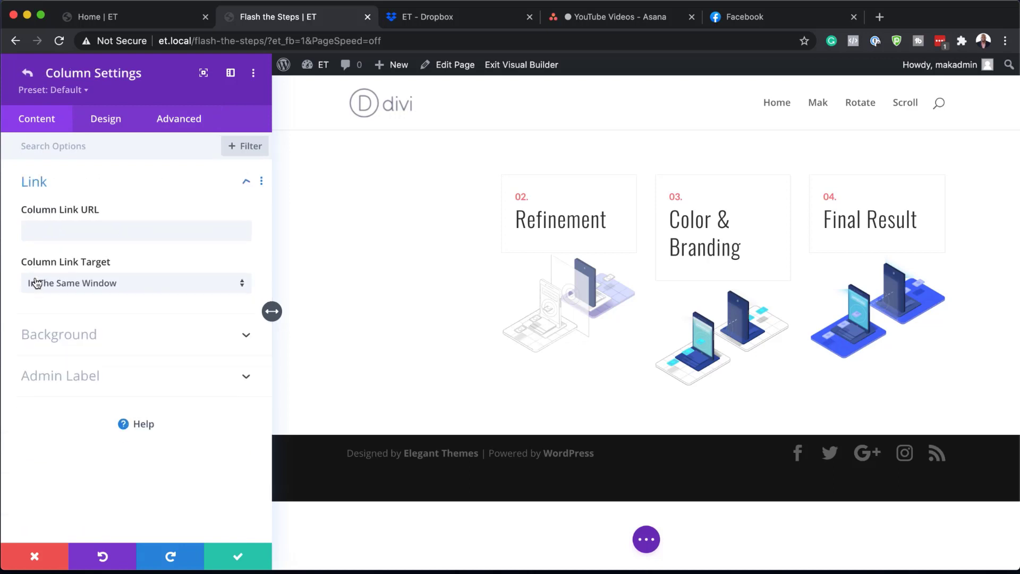
pyautogui.click(190, 124)
pyautogui.click(89, 387)
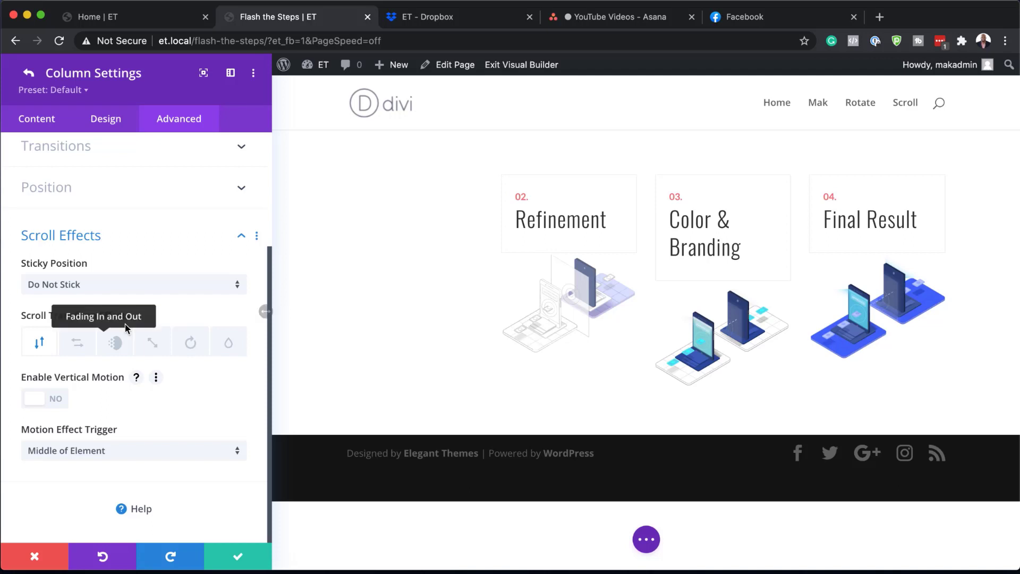
pyautogui.click(115, 342)
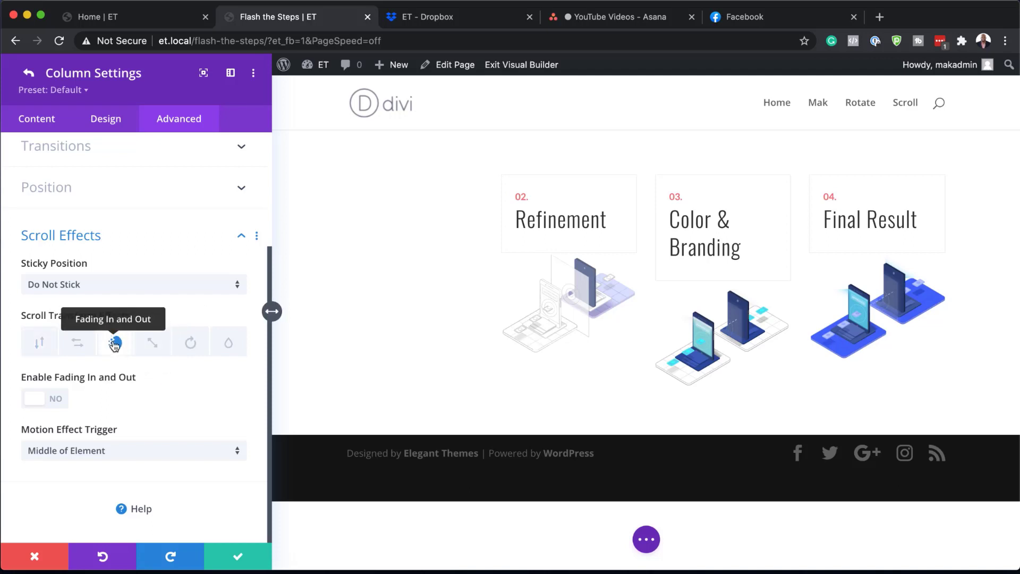
pyautogui.click(54, 402)
# - Set the second column's fading points to 35%, 40%, 60% and 65%
pyautogui.moveTo(134, 468); pyautogui.dragTo(112, 468)
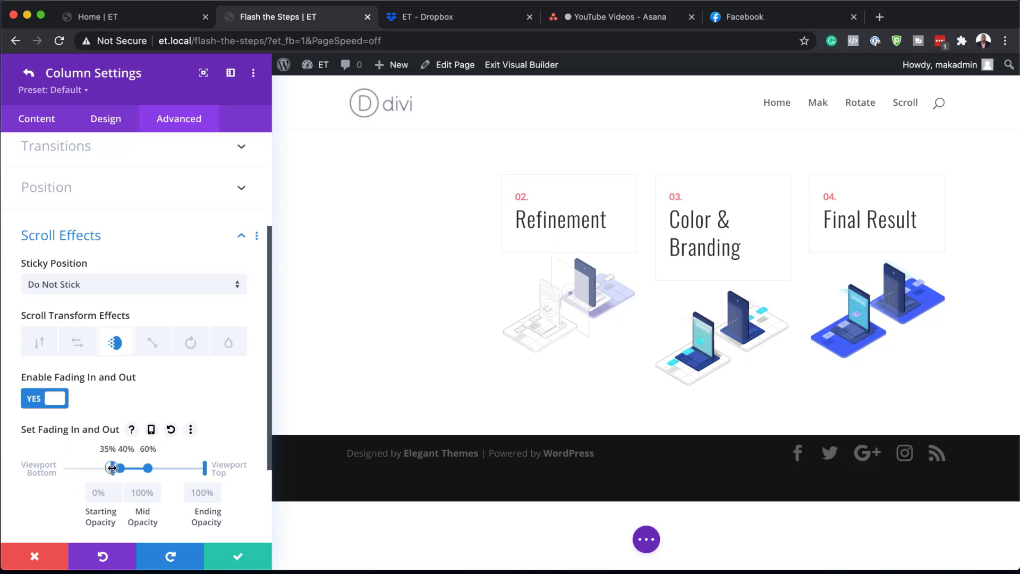
pyautogui.moveTo(204, 468); pyautogui.dragTo(154, 469)
pyautogui.scroll(-1, 155, 469)
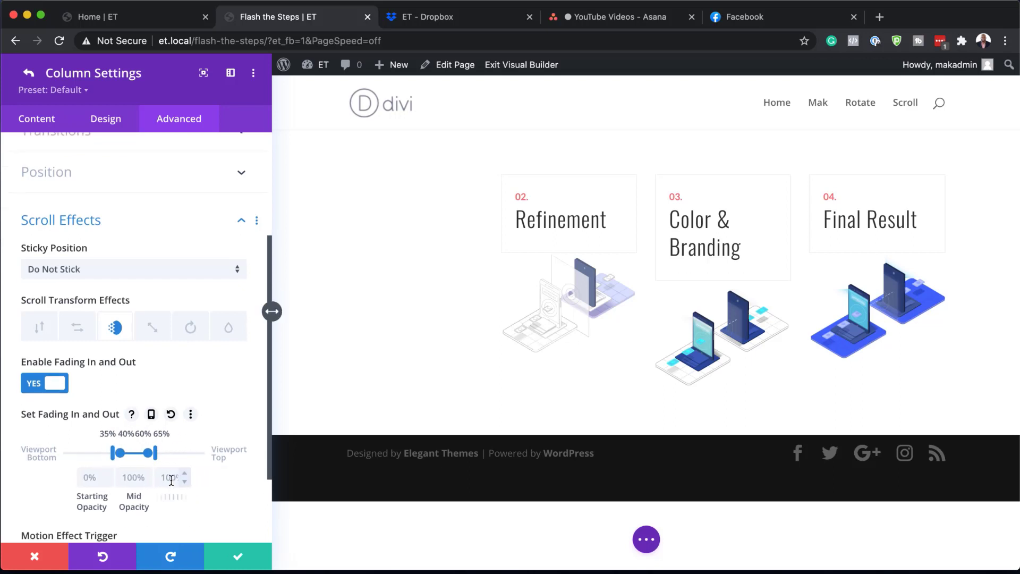
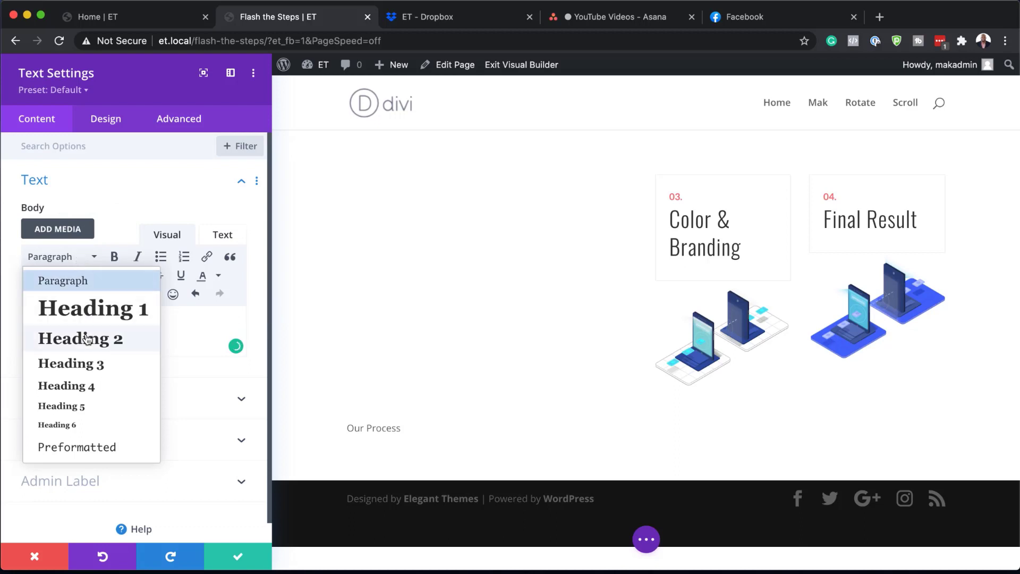
# - Format the "Our Process" text as Heading 2 and set the Heading 2 font to Lato
pyautogui.click(85, 338)
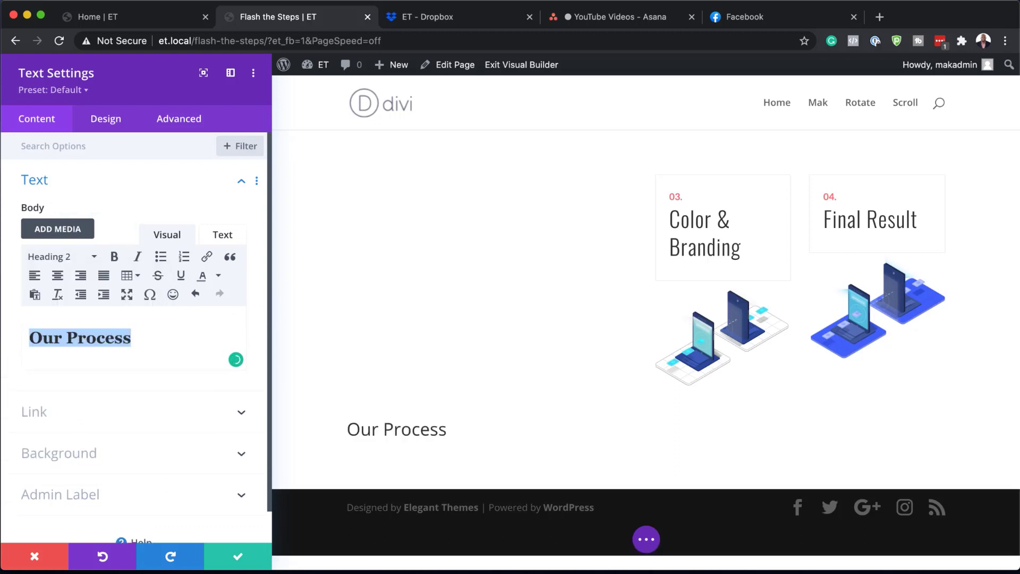
pyautogui.click(107, 122)
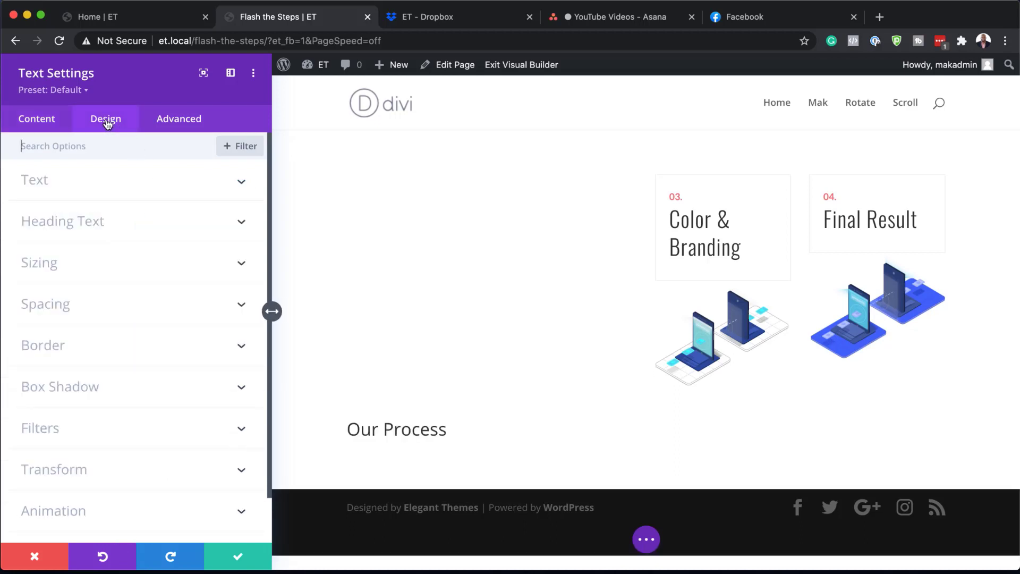
pyautogui.click(94, 221)
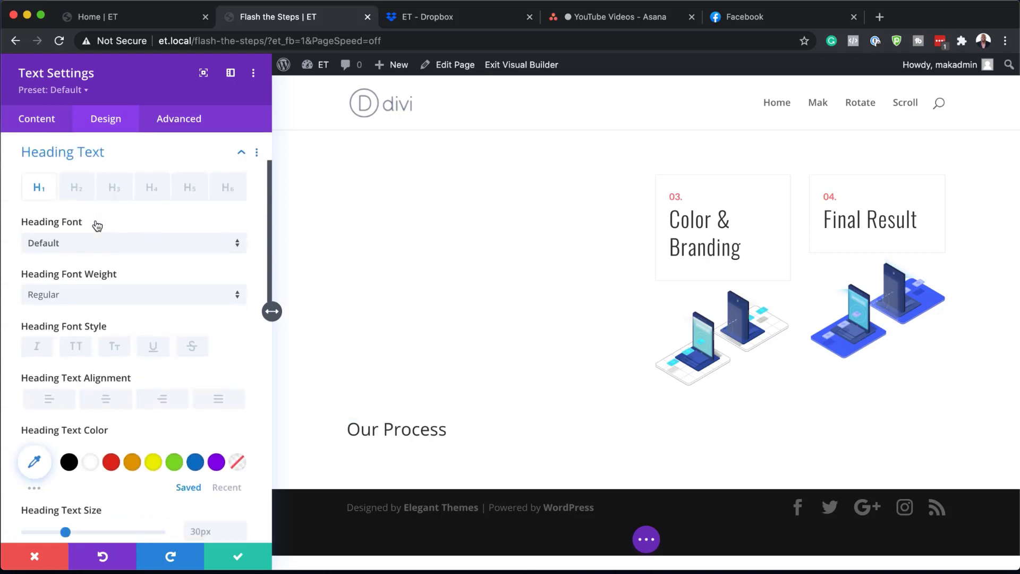
pyautogui.click(76, 189)
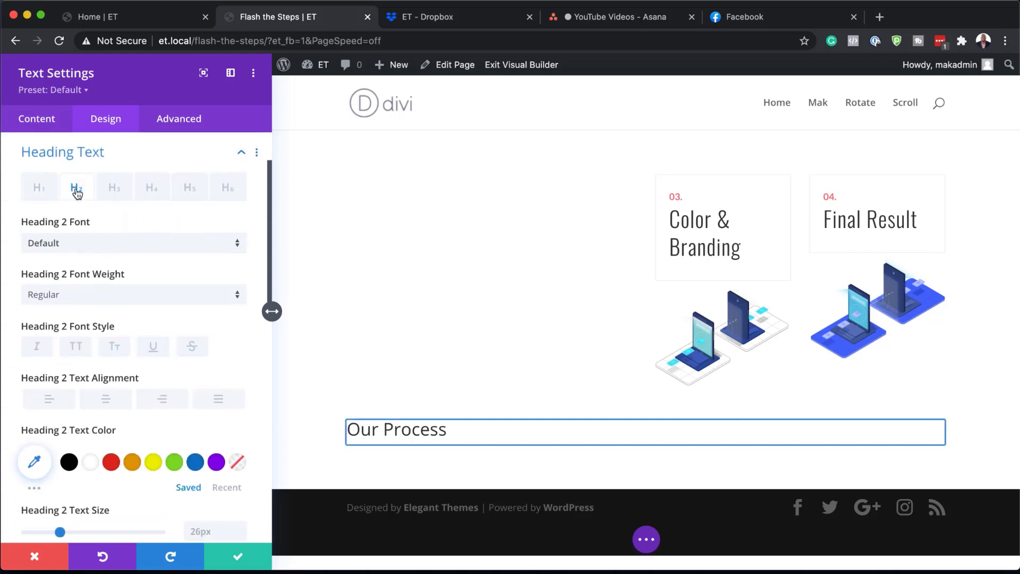
pyautogui.click(75, 245)
pyautogui.click(75, 206)
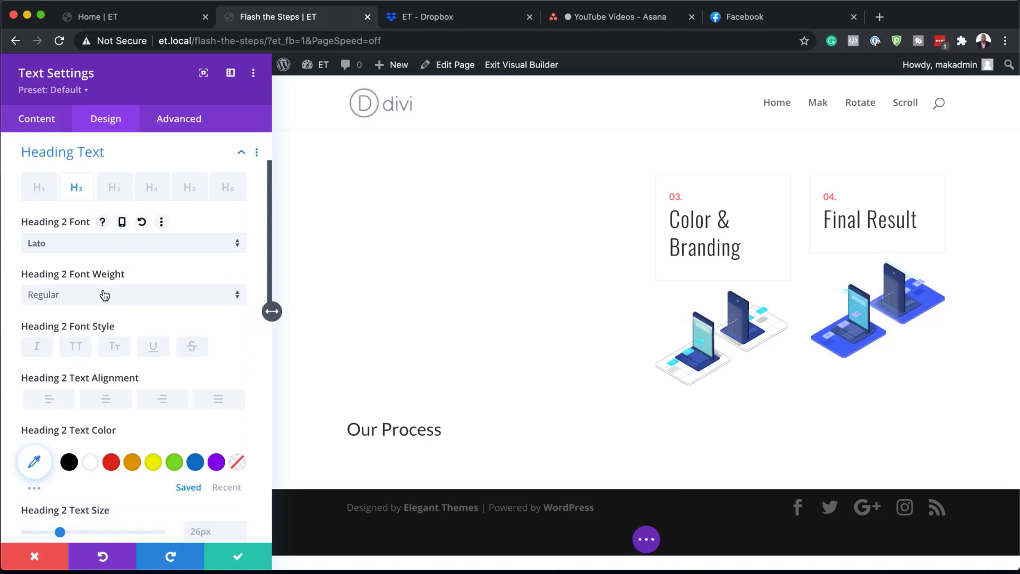
# - Set the "Our Process" heading's font weight to Light and its font style to uppercase
pyautogui.click(104, 298)
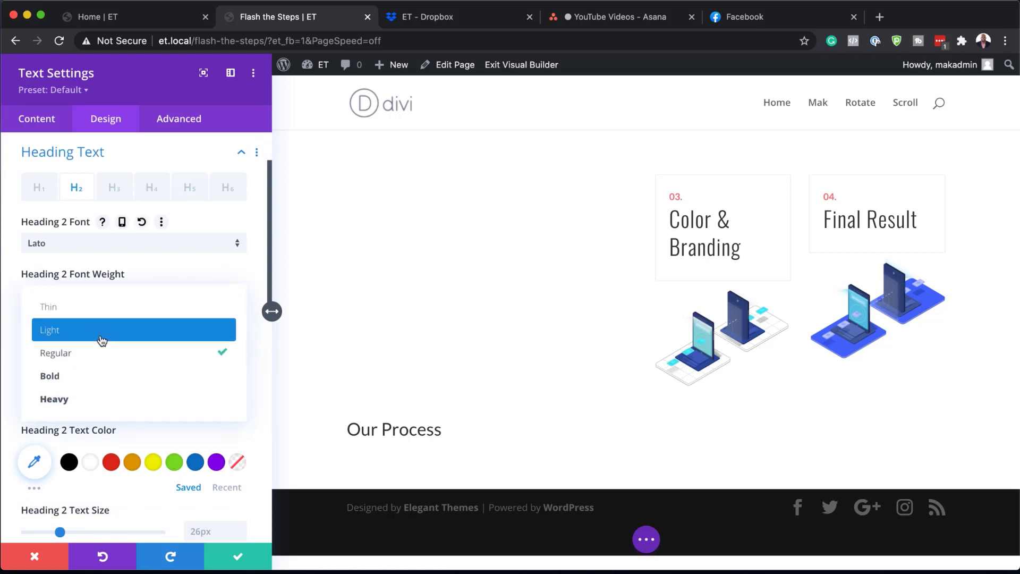
pyautogui.click(102, 340)
pyautogui.click(77, 349)
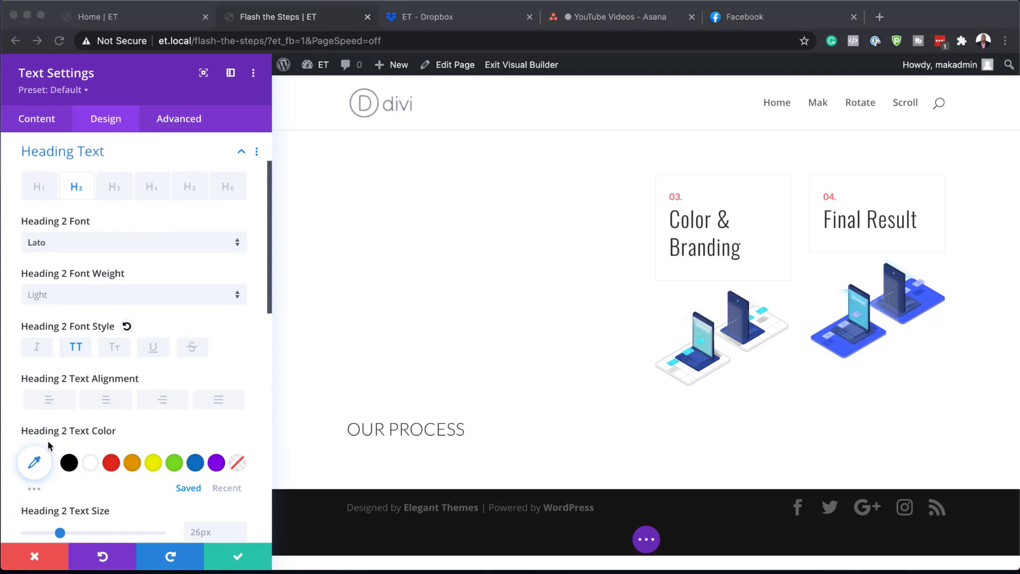
# - Set the Heading 2 text color of "Our Process" to #fc6d71
pyautogui.scroll(-2, 49, 445)
pyautogui.click(47, 407)
pyautogui.click(47, 406)
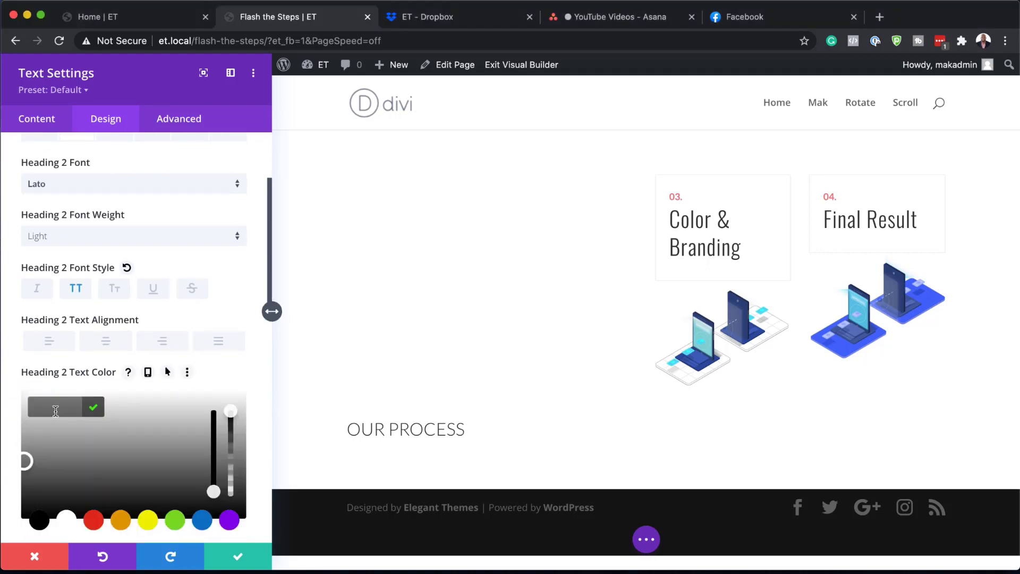
pyautogui.write('#fc6d71')
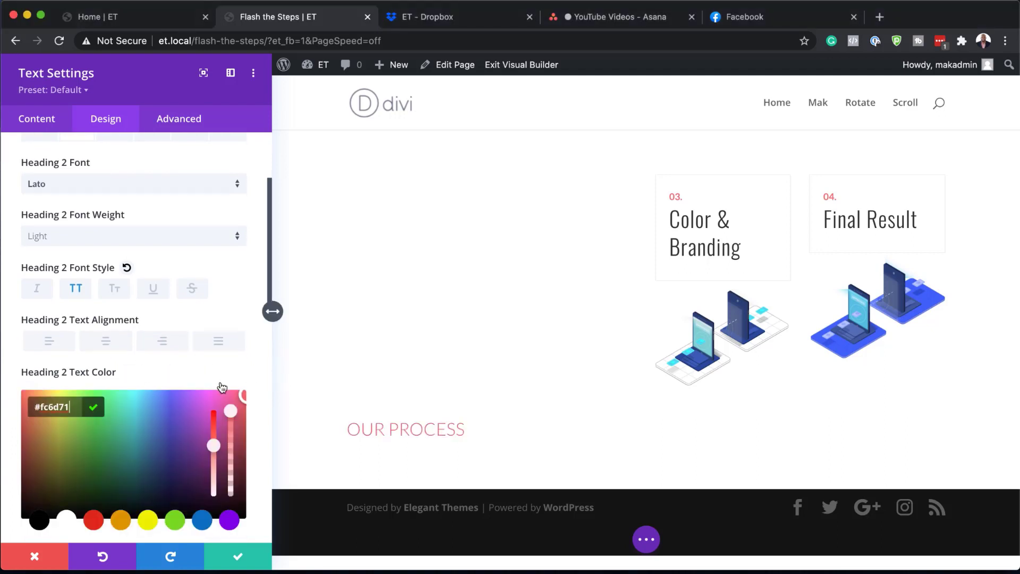
# - Set the Heading 2 text size of "Our Process" to 70px
pyautogui.scroll(-4, 221, 388)
pyautogui.scroll(-3, 222, 386)
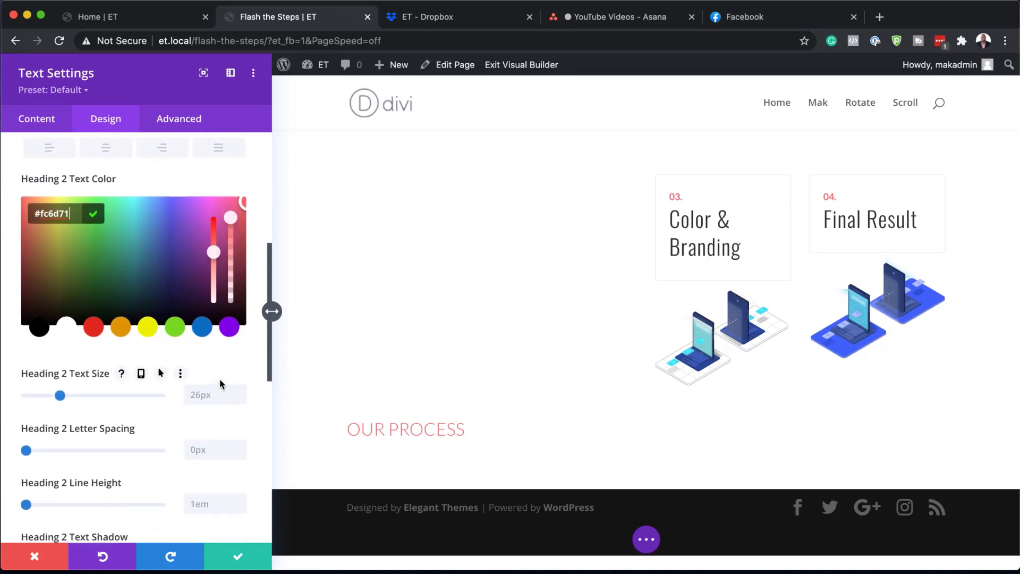
pyautogui.scroll(-1, 220, 379)
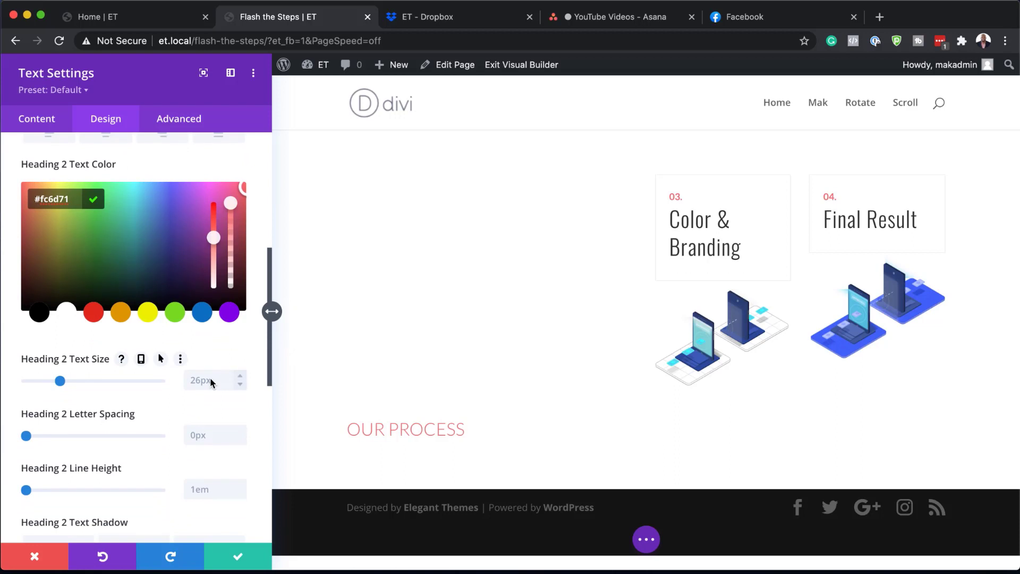
pyautogui.click(211, 380)
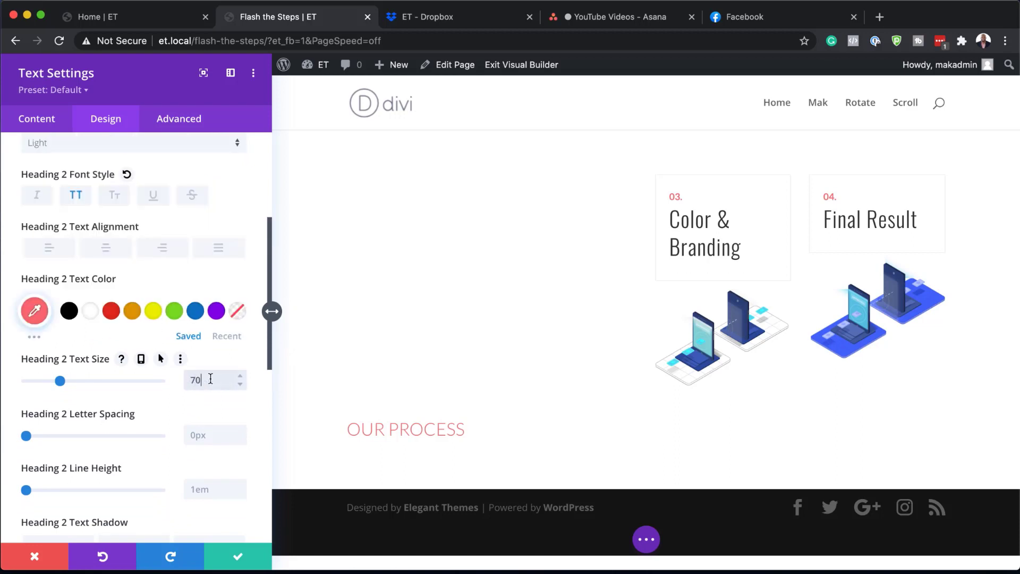
pyautogui.press('Return')
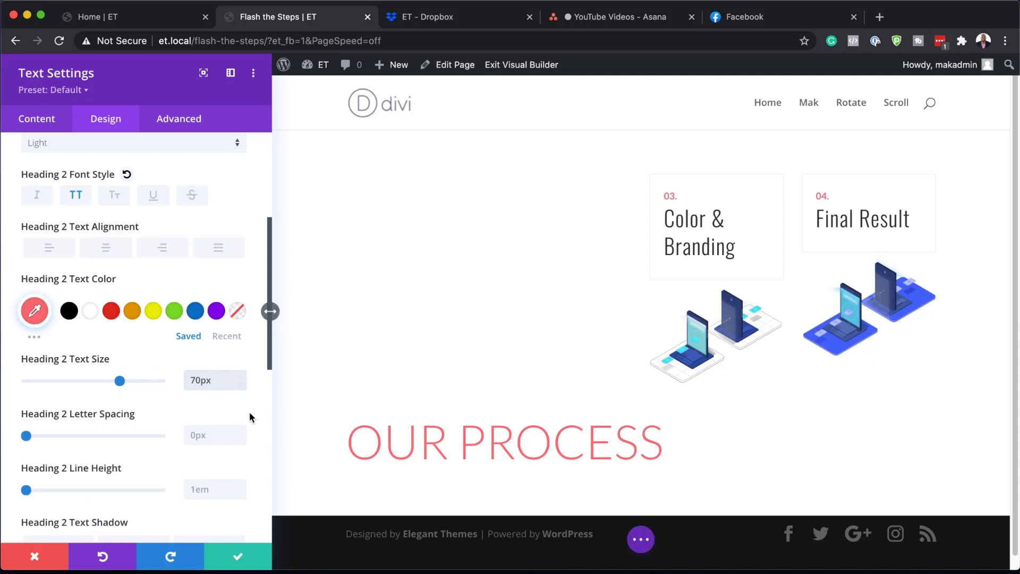
# - Set the heading's letter spacing to 0.5em, center-align it, and save the text module
pyautogui.scroll(-2, 249, 417)
pyautogui.click(208, 391)
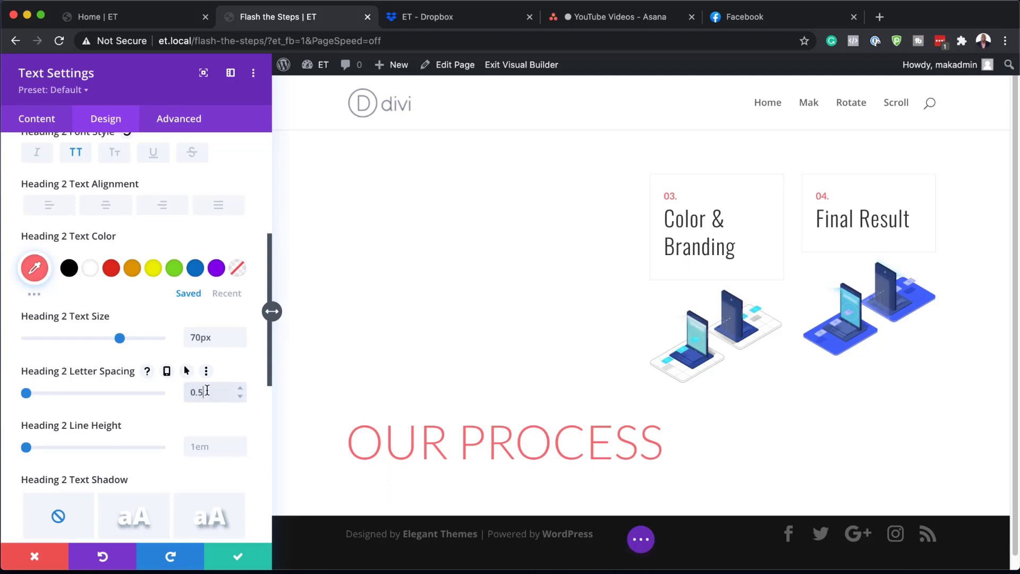
pyautogui.press('Return')
pyautogui.press('BackSpace')
pyautogui.press('BackSpace')
pyautogui.write('em')
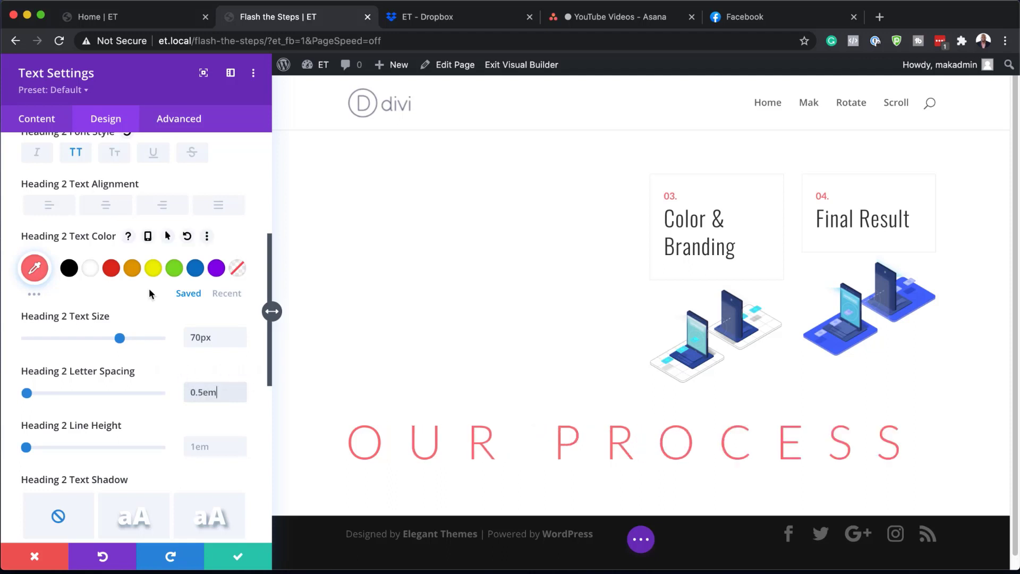
pyautogui.click(105, 206)
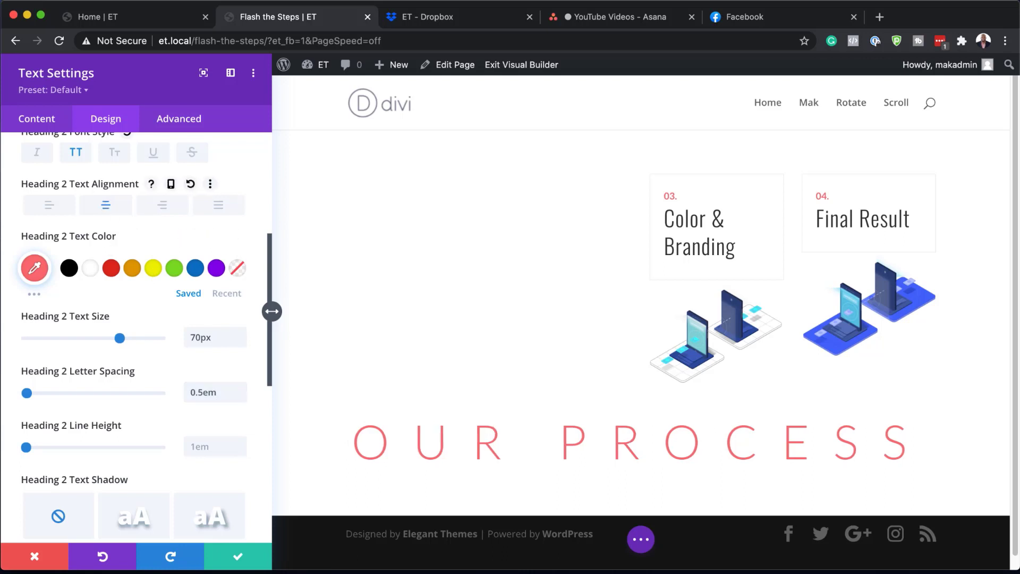
pyautogui.click(237, 557)
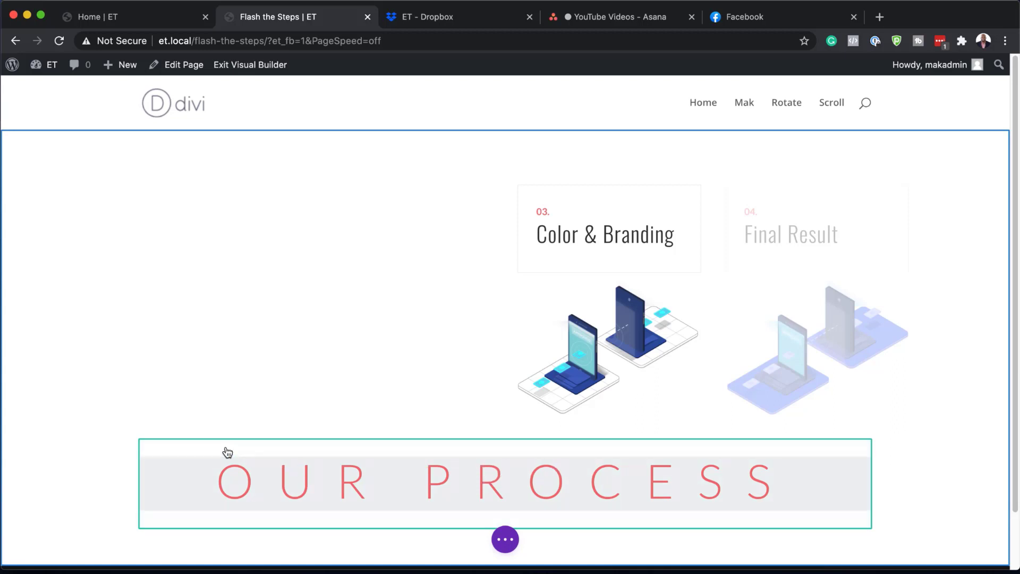
# - Move the row with the "Our Process" heading above the row of step columns
pyautogui.moveTo(155, 427)
pyautogui.moveTo(155, 426); pyautogui.dragTo(177, 228)
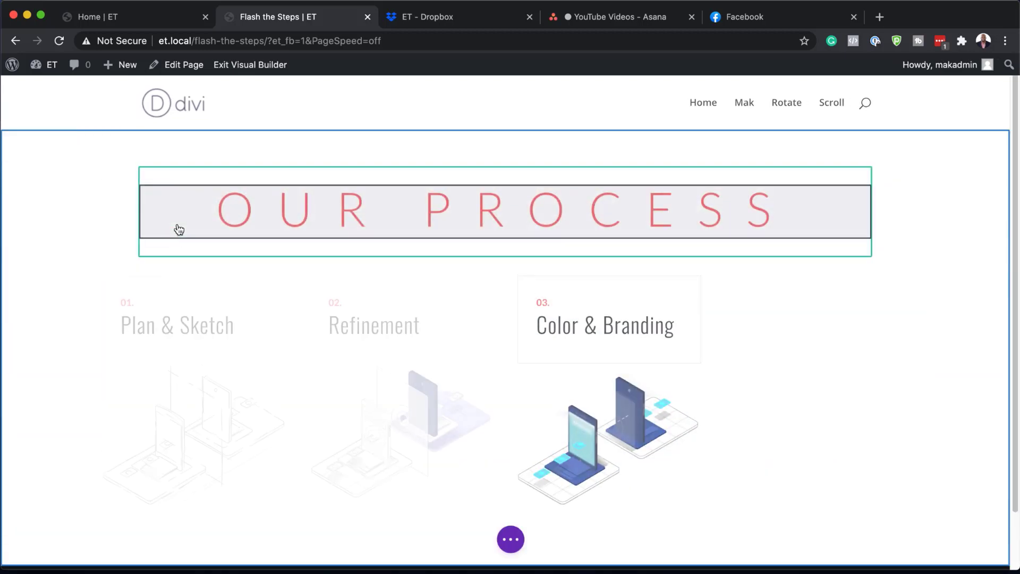
# - Preview how the step columns fade in and out while scrolling the page down and back up
pyautogui.scroll(-2, 960, 397)
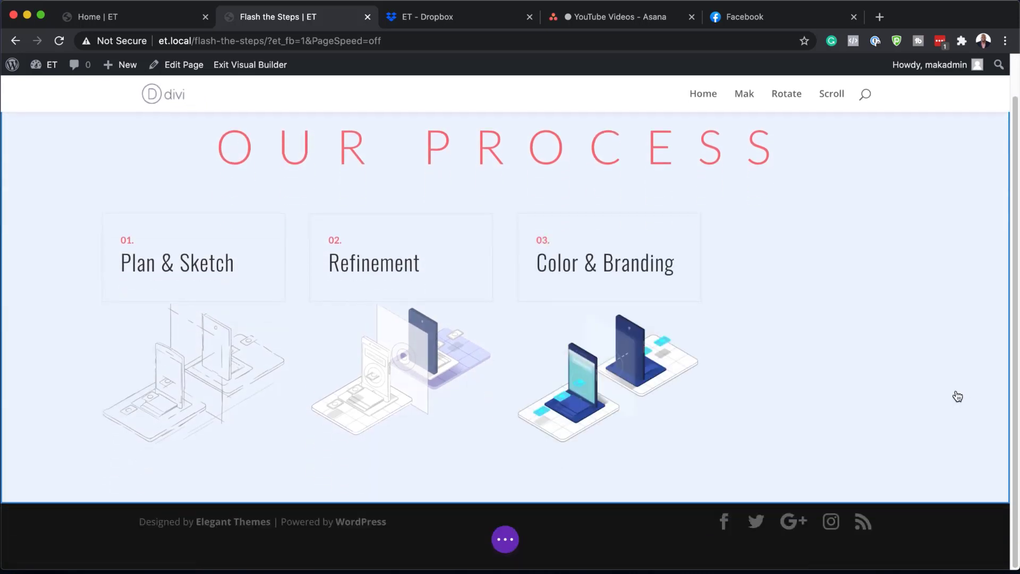
pyautogui.scroll(2, 958, 396)
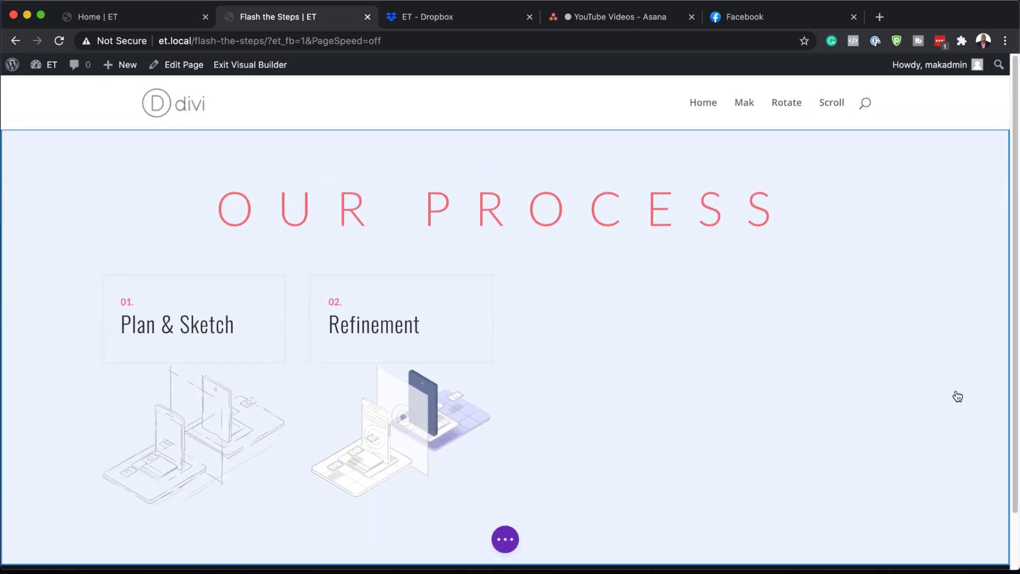
pyautogui.scroll(-2, 957, 397)
pyautogui.scroll(2, 958, 397)
pyautogui.scroll(-2, 957, 397)
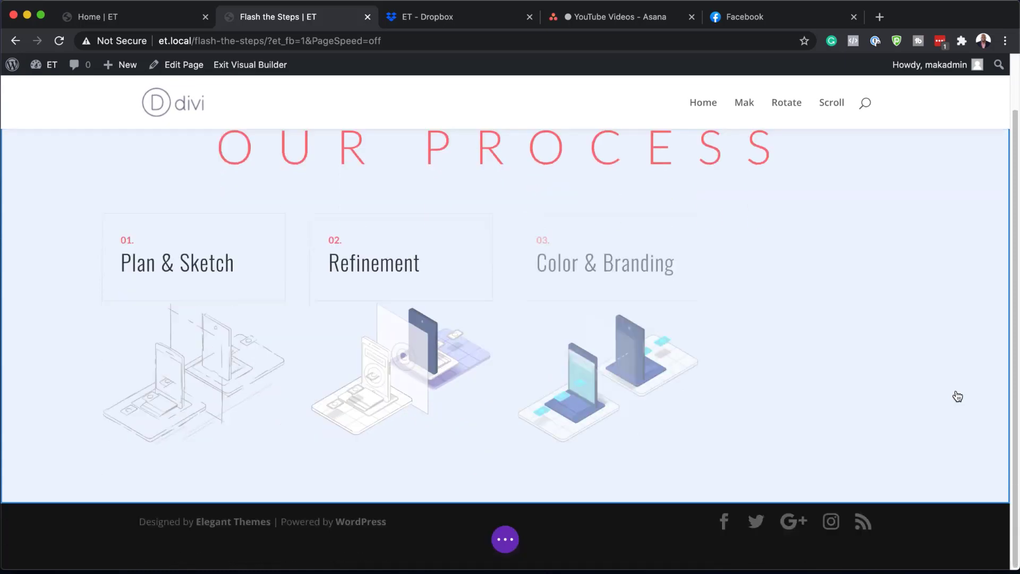
pyautogui.scroll(2, 958, 397)
pyautogui.scroll(1, 958, 396)
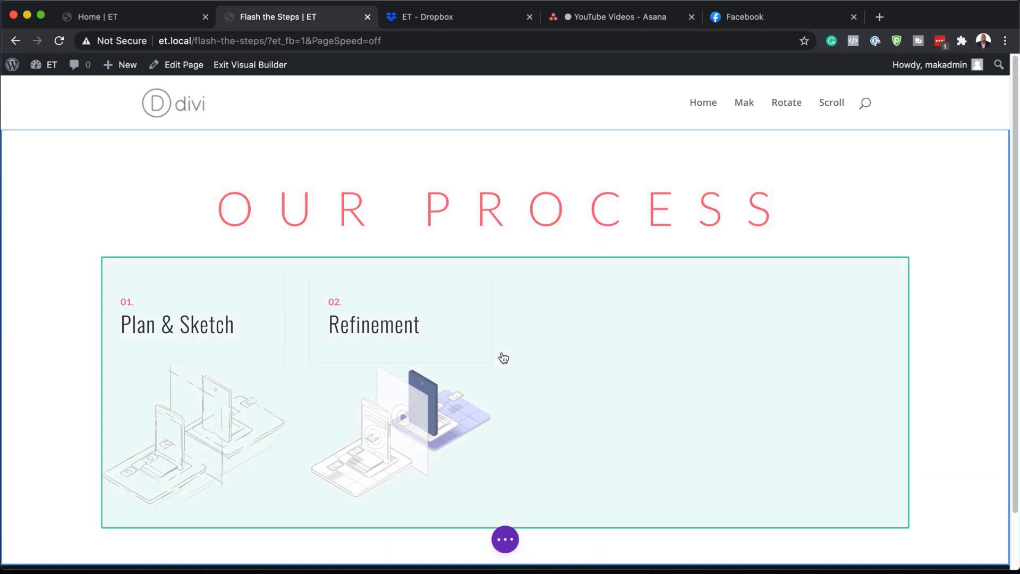
# - Set the section's linked top and bottom padding to 15vw and save the section settings
pyautogui.moveTo(43, 145)
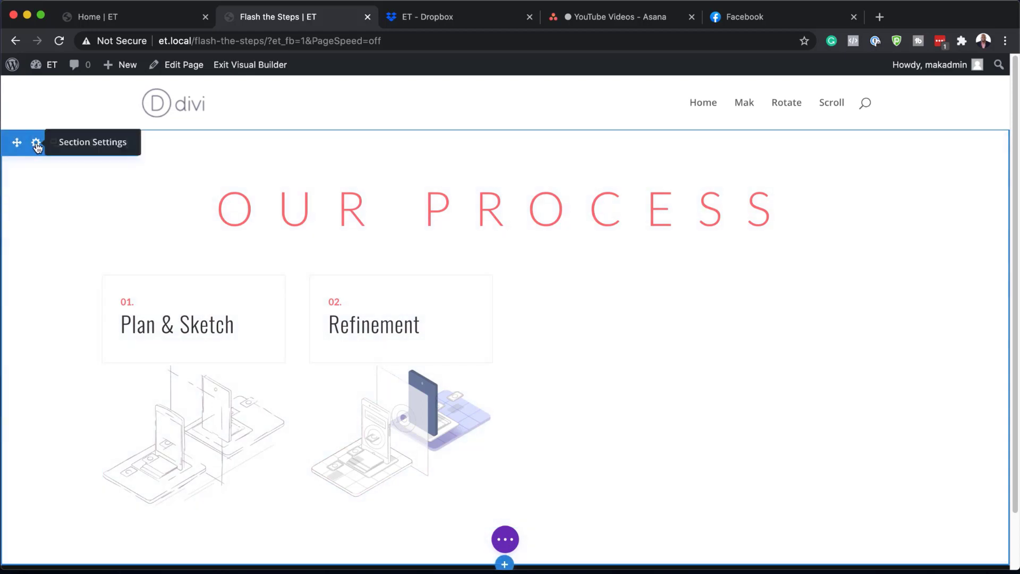
pyautogui.click(36, 143)
pyautogui.click(107, 126)
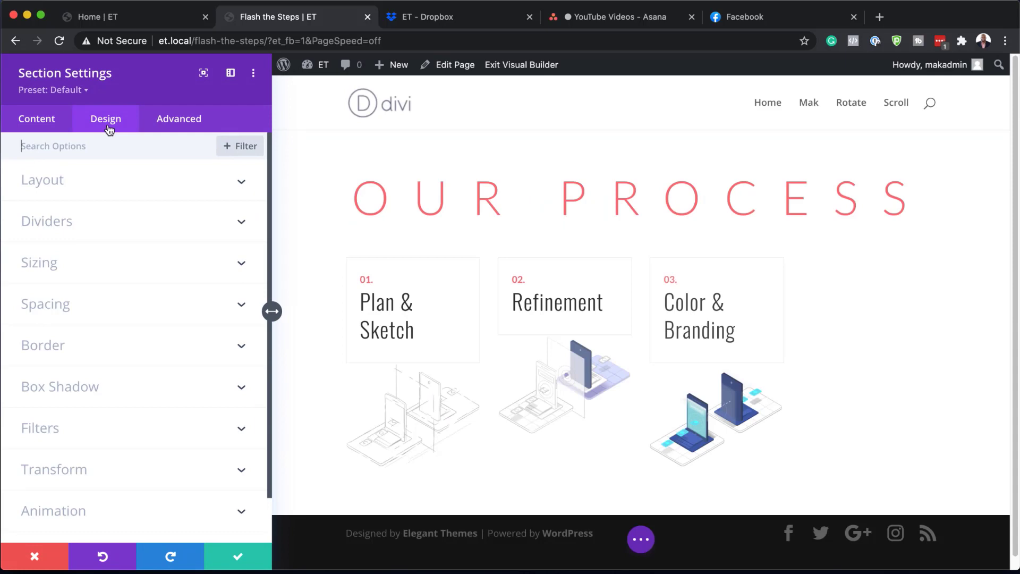
pyautogui.click(53, 312)
pyautogui.click(43, 268)
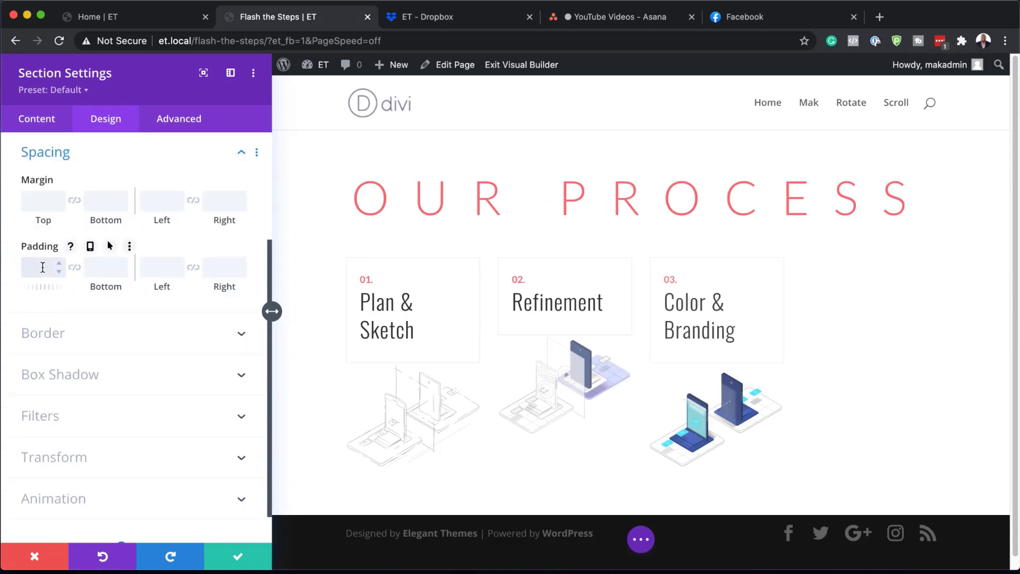
pyautogui.click(75, 268)
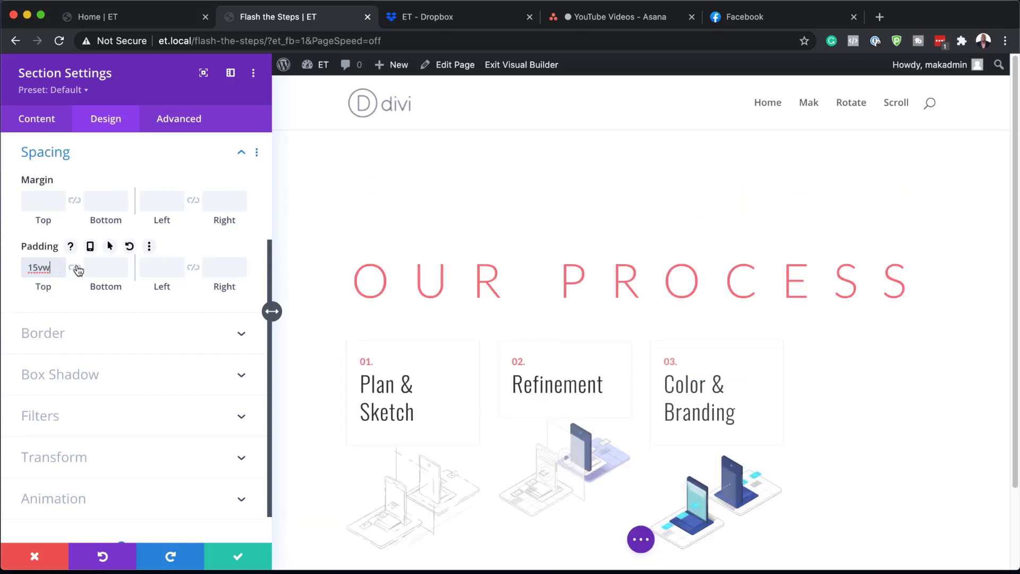
pyautogui.click(238, 556)
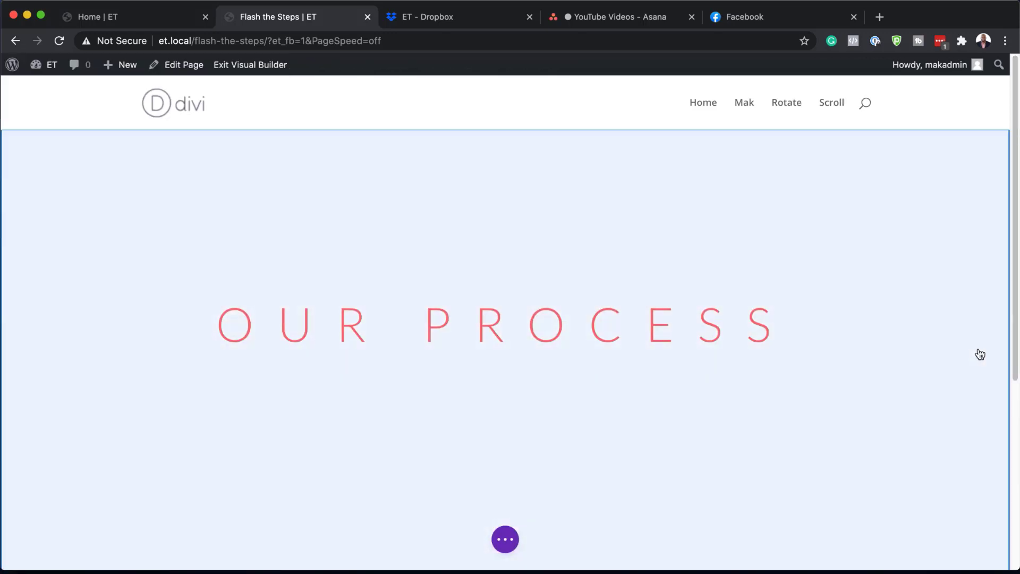
# - Preview the step columns' scroll fade effect with the new section padding, and save the page
pyautogui.scroll(-3, 981, 355)
pyautogui.scroll(-3, 981, 354)
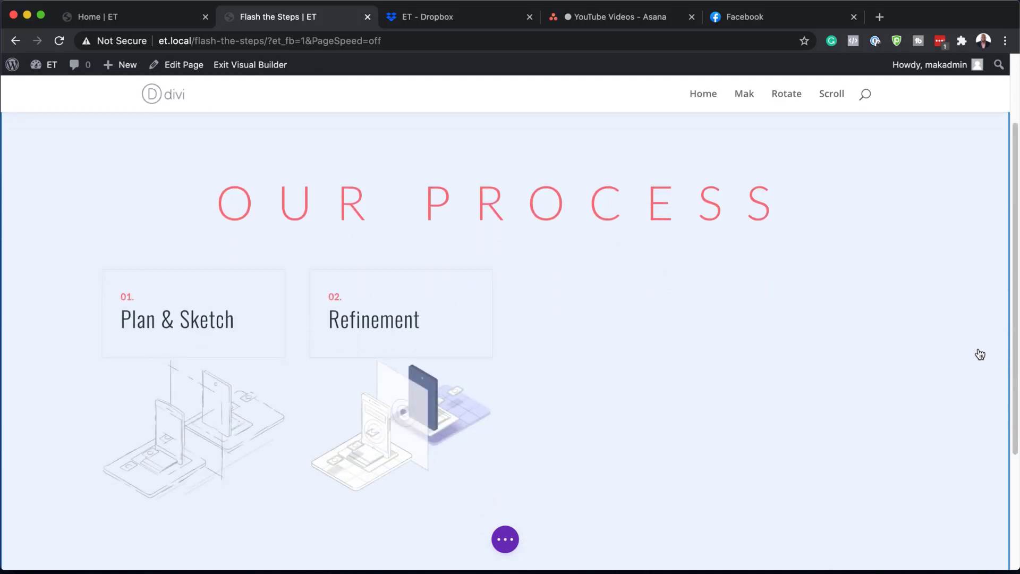
pyautogui.scroll(-2, 981, 355)
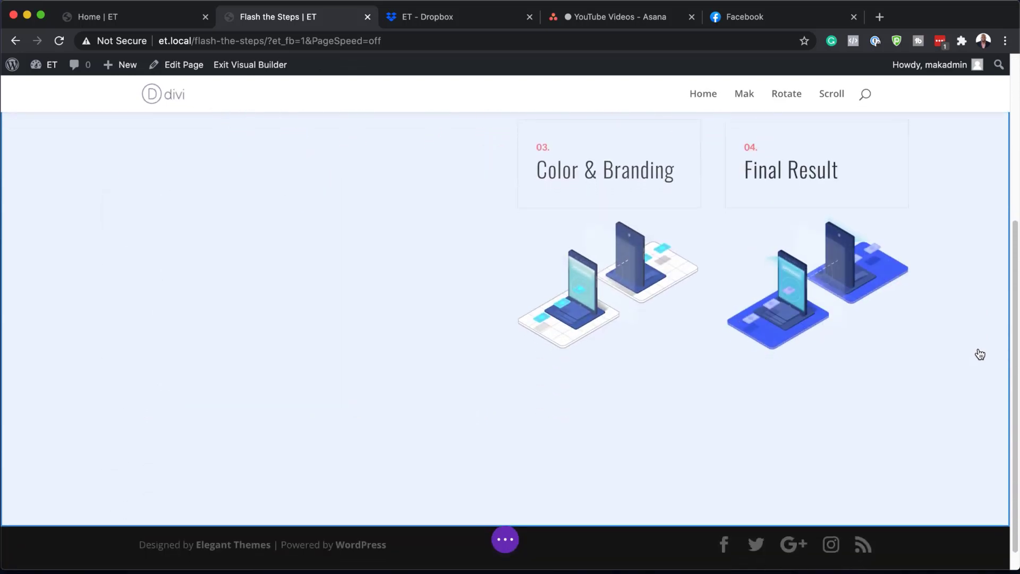
pyautogui.scroll(-1, 980, 354)
pyautogui.scroll(5, 951, 429)
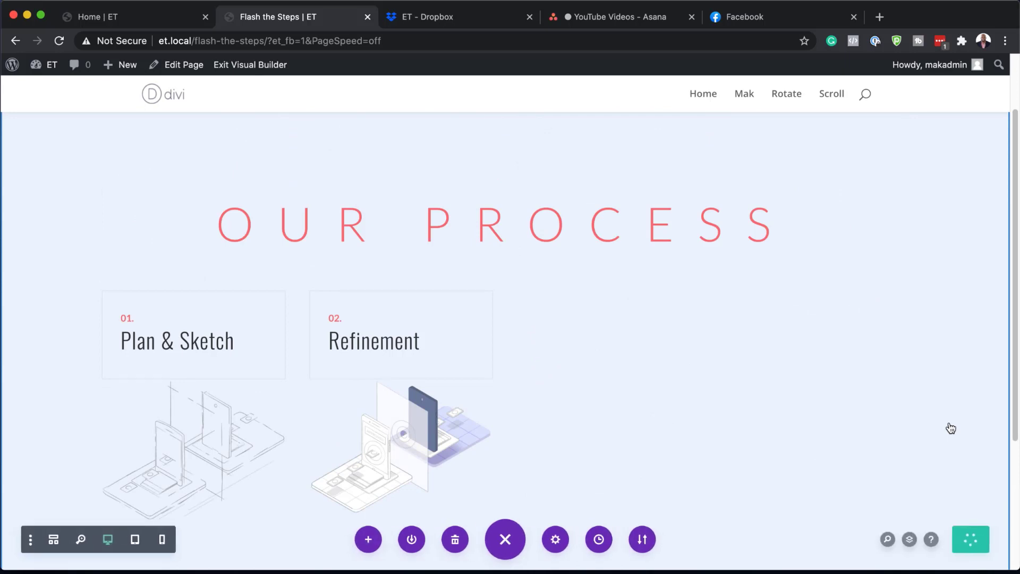
# - Switch to the finished Home page and examine how its four step columns fade in and out on scroll
pyautogui.hotkey('ctrl', 'shift', 'Tab')
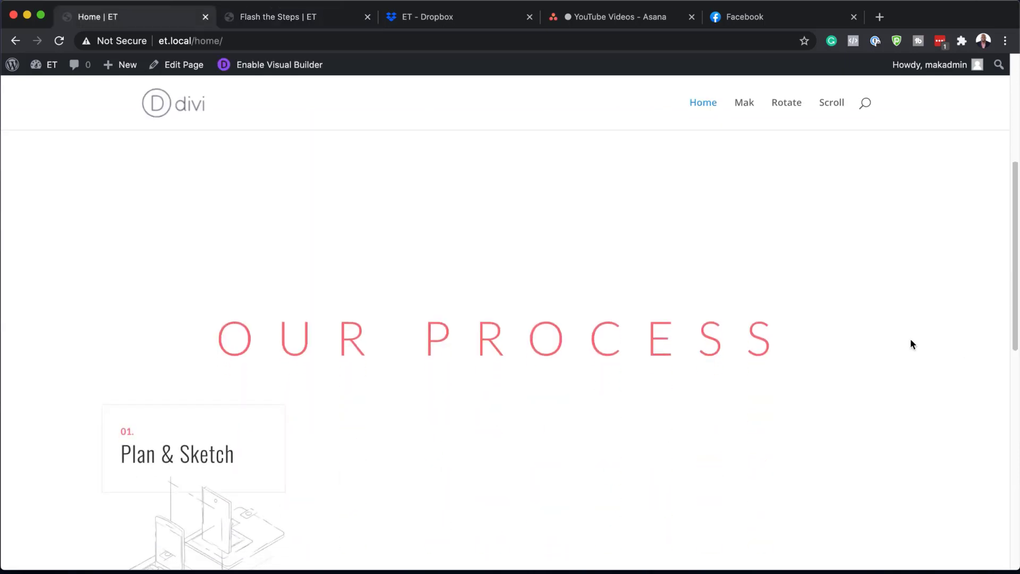
pyautogui.scroll(-2, 911, 340)
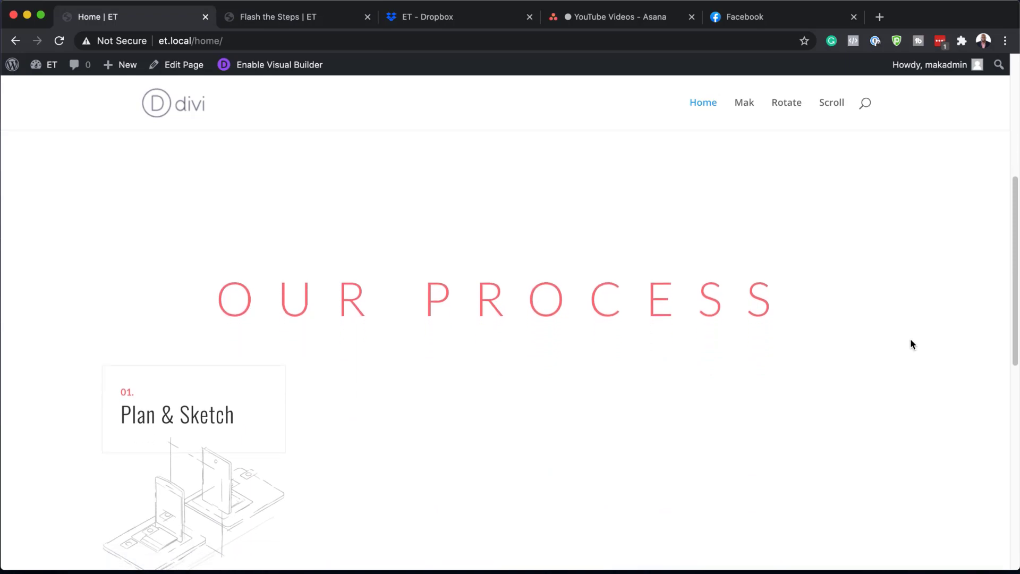
pyautogui.scroll(-3, 910, 344)
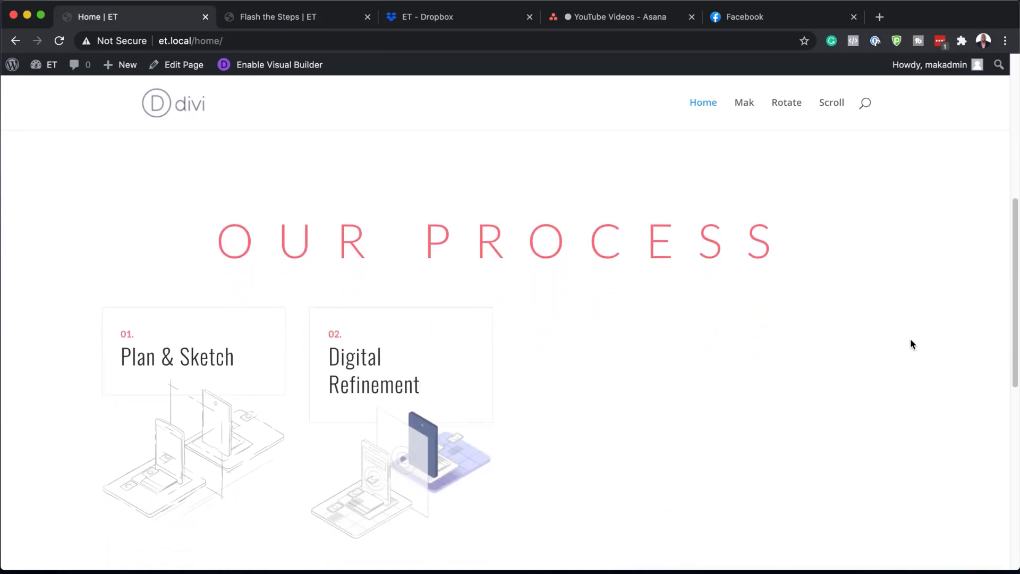
pyautogui.scroll(-3, 911, 340)
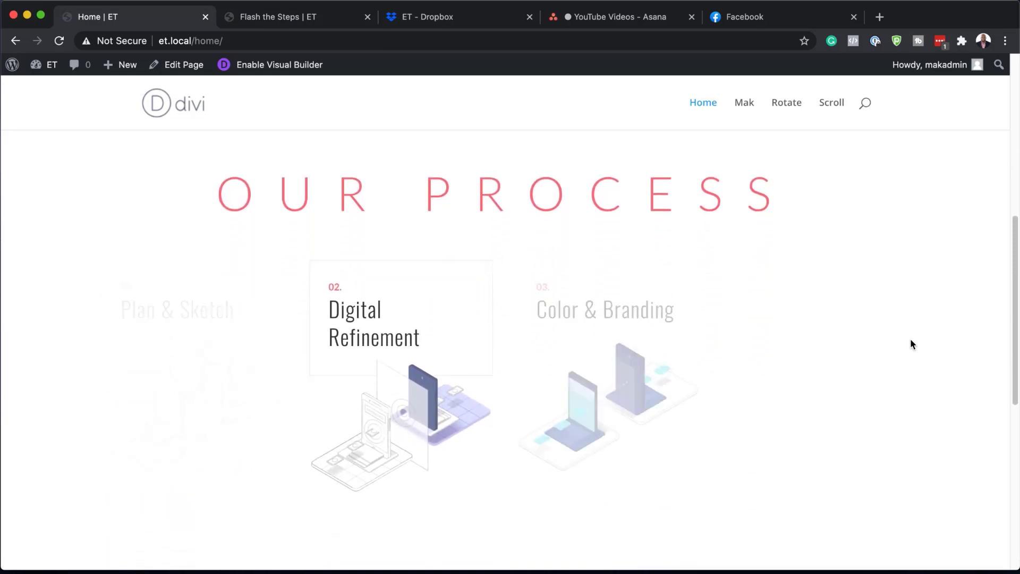
pyautogui.scroll(-4, 911, 340)
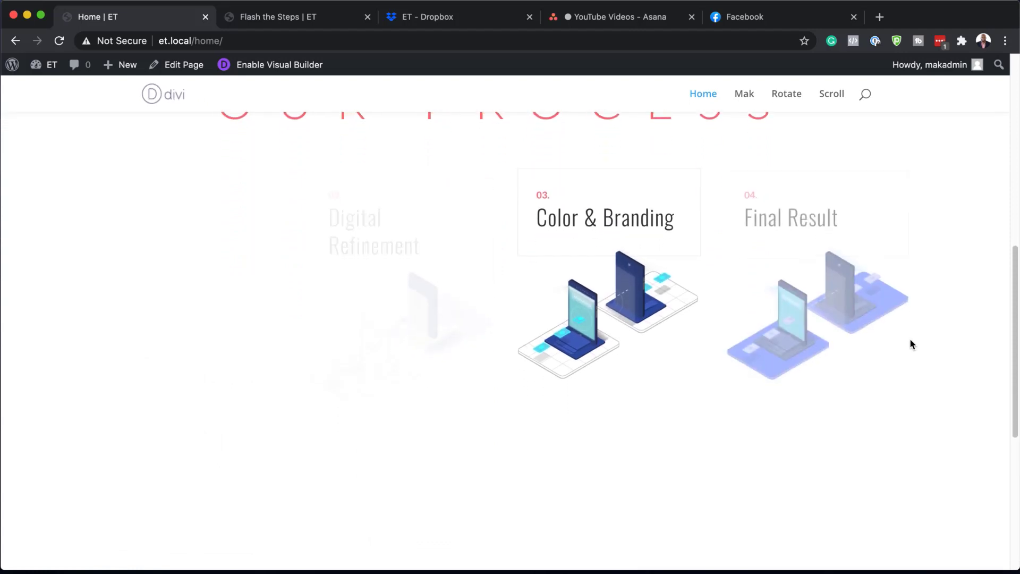
pyautogui.scroll(-3, 910, 338)
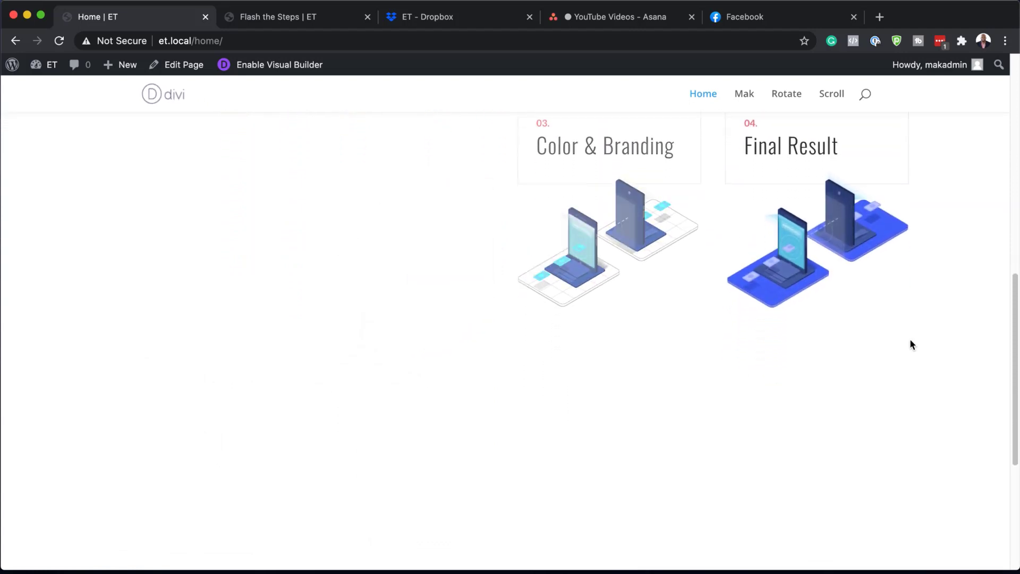
pyautogui.scroll(-3, 910, 341)
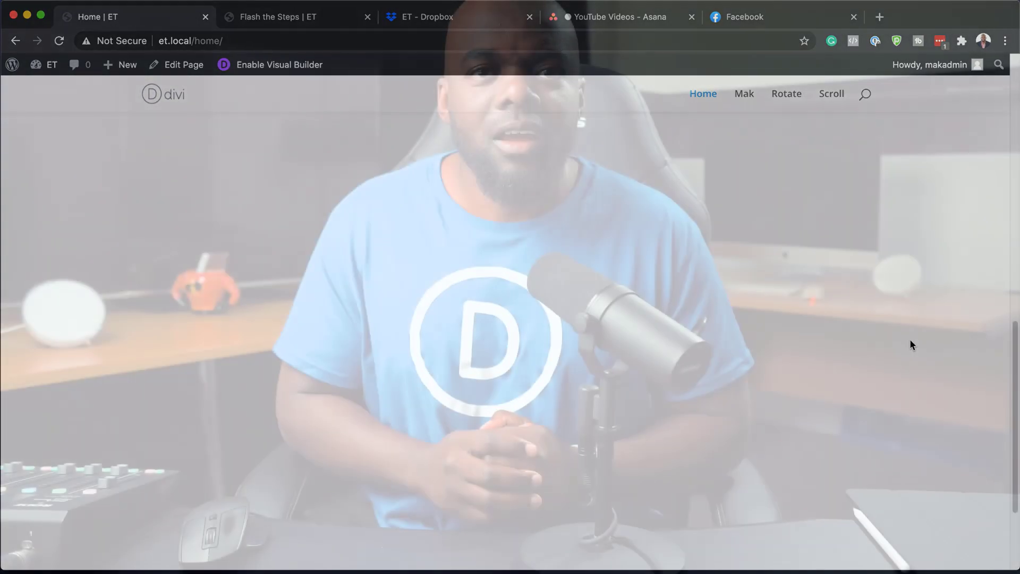